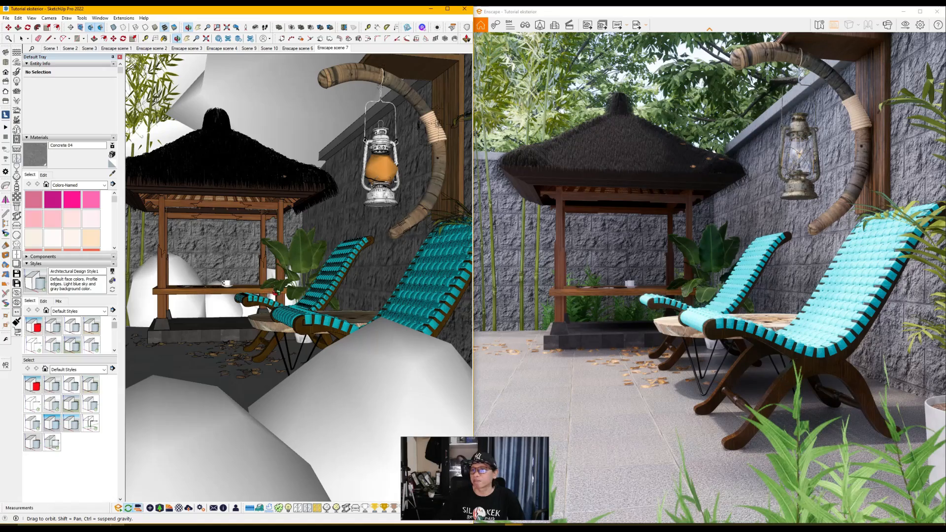
Step: Examine the potted banana plant beside the gazebo platform from several distances and angles in the synchronized render view
left_click_drag(279, 301, 315, 378)
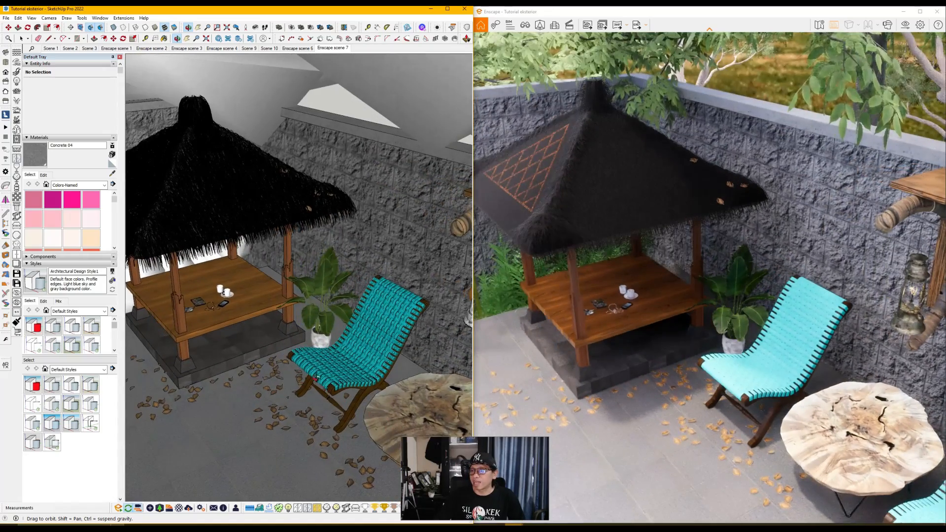
scroll(315, 378, "up", 8)
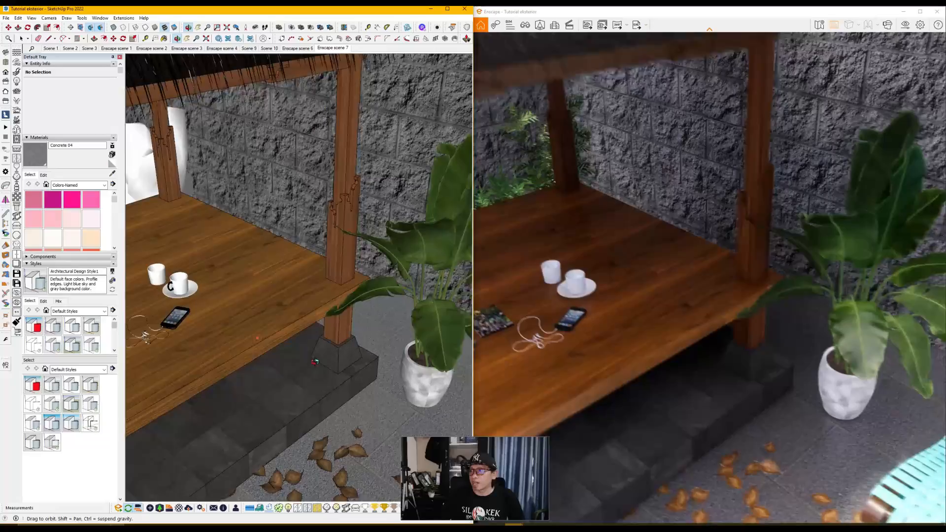
scroll(258, 338, "down", 6)
scroll(323, 281, "up", 4)
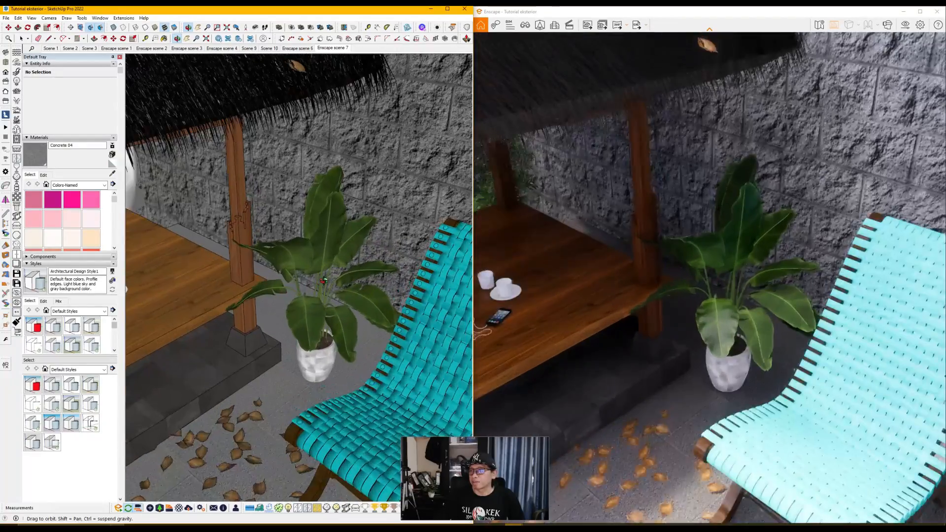
scroll(323, 281, "up", 4)
scroll(236, 337, "up", 4)
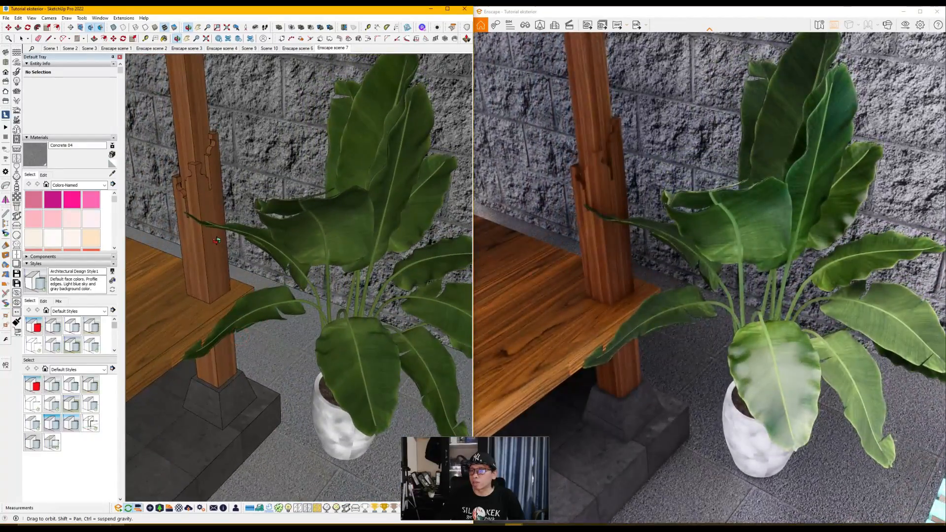
scroll(217, 240, "down", 5)
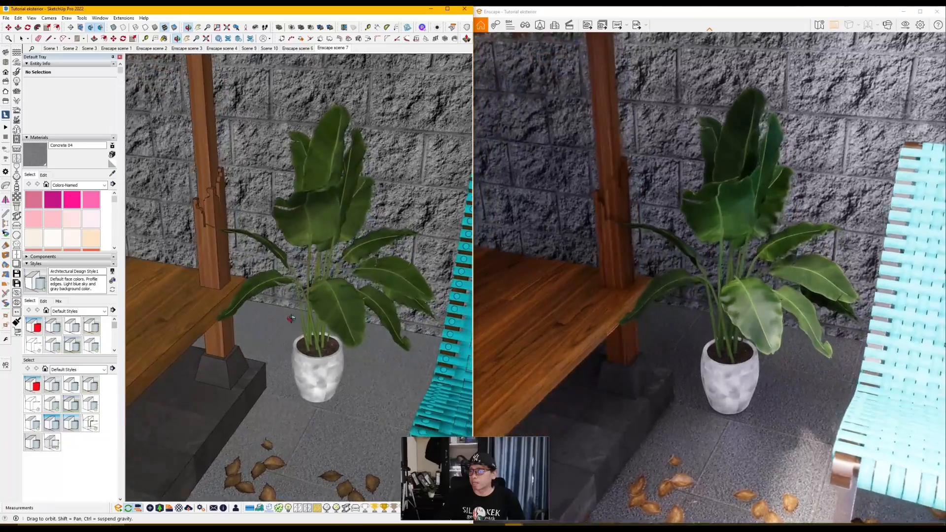
mouse_move(291, 318)
left_mouse_down()
mouse_move(276, 321)
mouse_move(332, 325)
left_mouse_up()
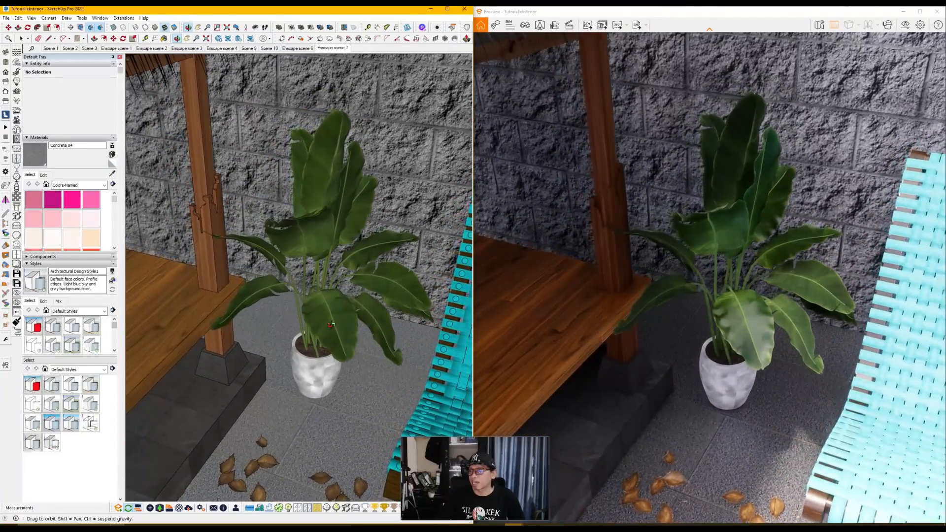
scroll(340, 318, "up", 3)
middle_click_drag(341, 317, 377, 348)
scroll(311, 342, "down", 3)
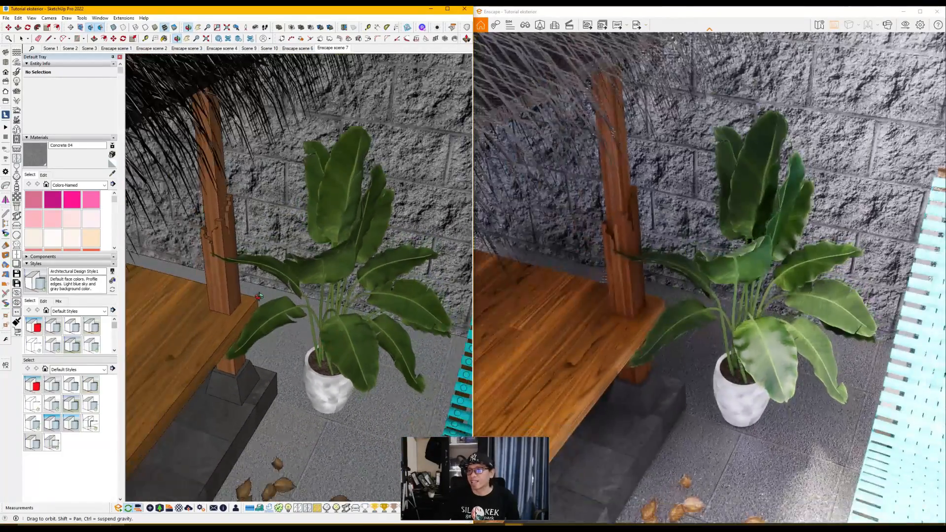
scroll(258, 296, "up", 4)
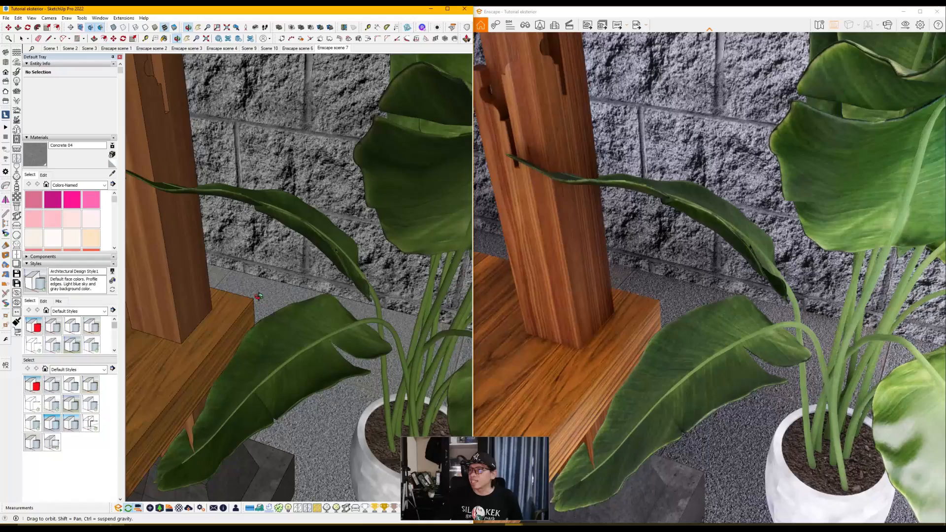
scroll(258, 296, "down", 6)
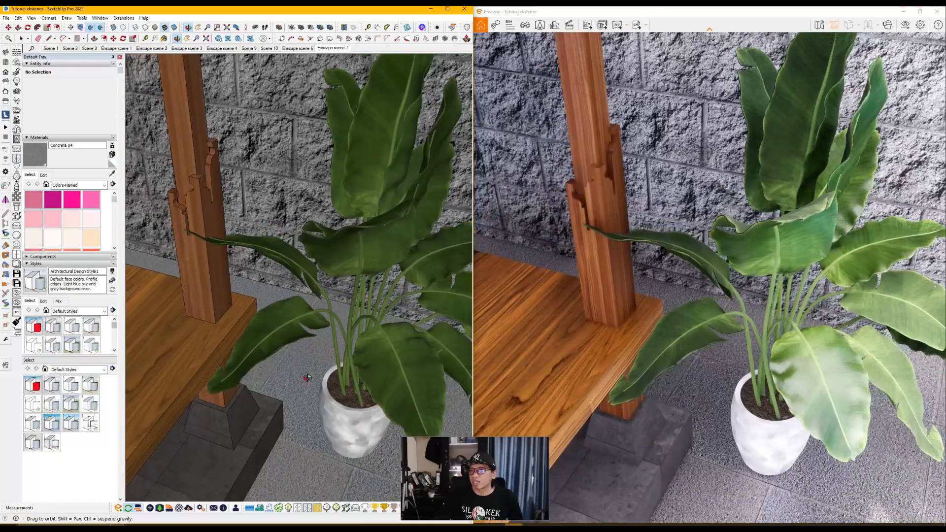
scroll(251, 333, "down", 1)
scroll(251, 334, "down", 1)
scroll(386, 386, "up", 3)
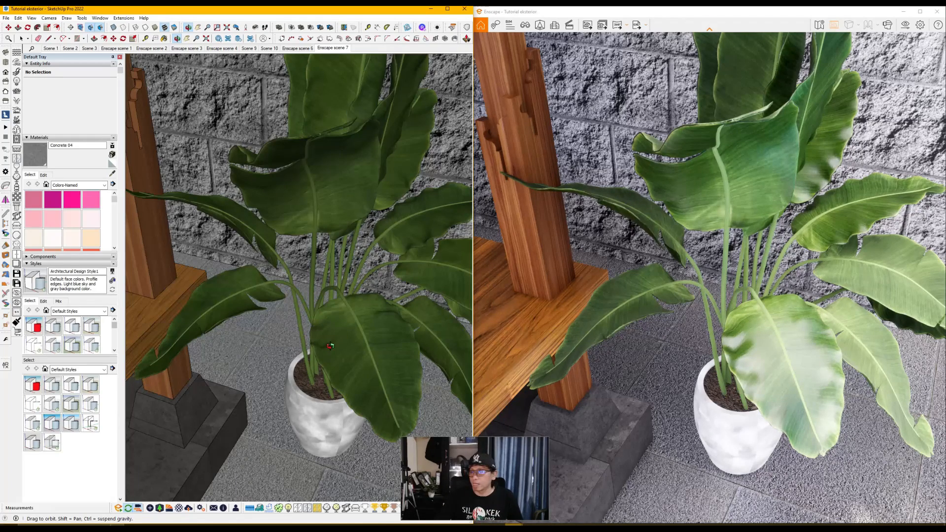
scroll(257, 334, "down", 5)
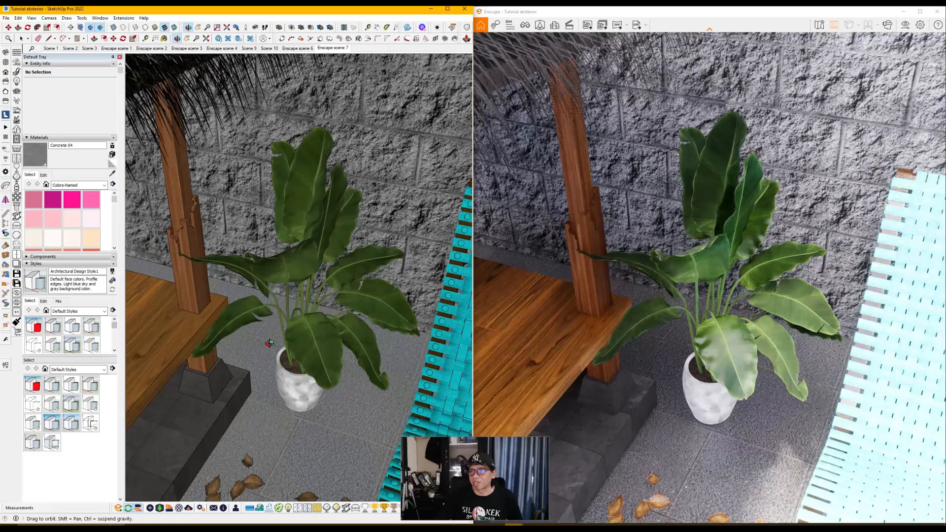
Step: Inspect up close where the banana plant's long leaf meets the carved wooden gazebo post
scroll(225, 280, "up", 6)
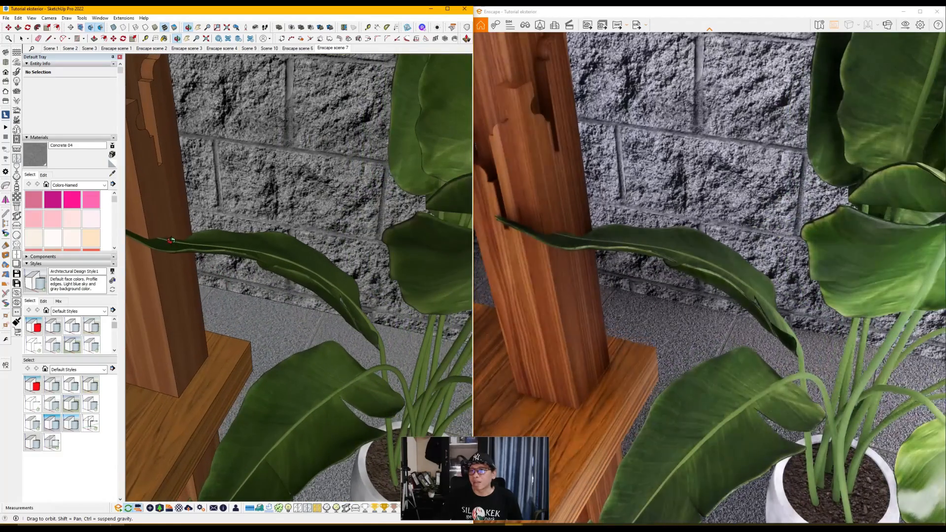
scroll(162, 272, "up", 5)
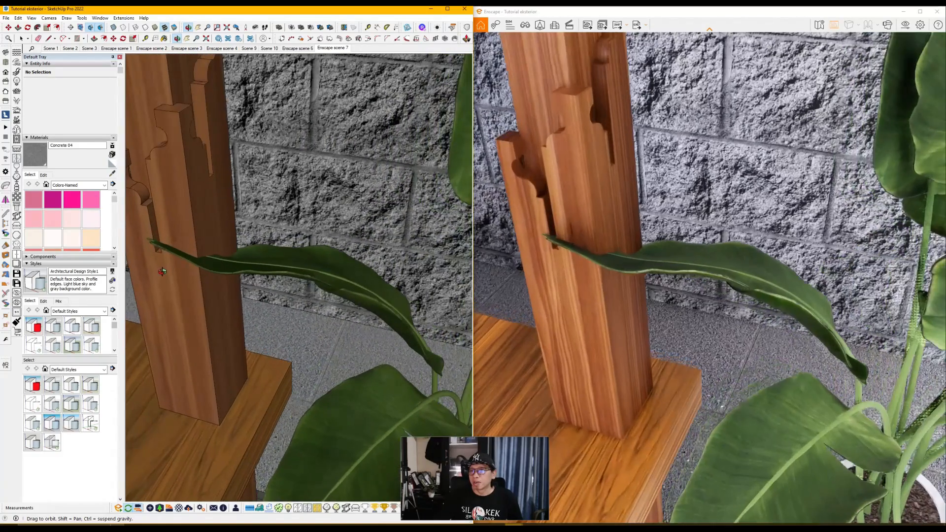
scroll(164, 268, "down", 6)
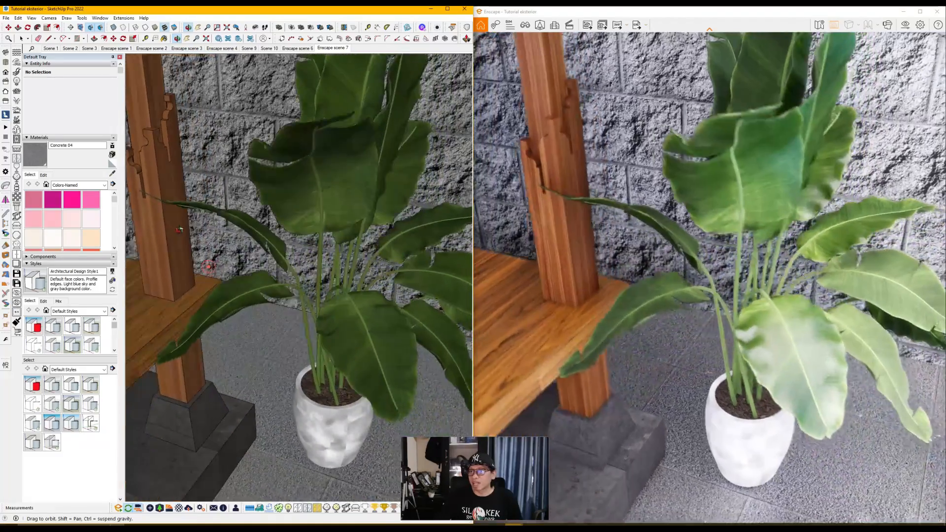
mouse_move(178, 229)
middle_mouse_down()
mouse_move(201, 232)
mouse_move(218, 194)
mouse_move(217, 237)
mouse_move(228, 245)
mouse_move(281, 183)
mouse_move(330, 244)
middle_mouse_up()
scroll(215, 222, "down", 3)
scroll(216, 236, "up", 3)
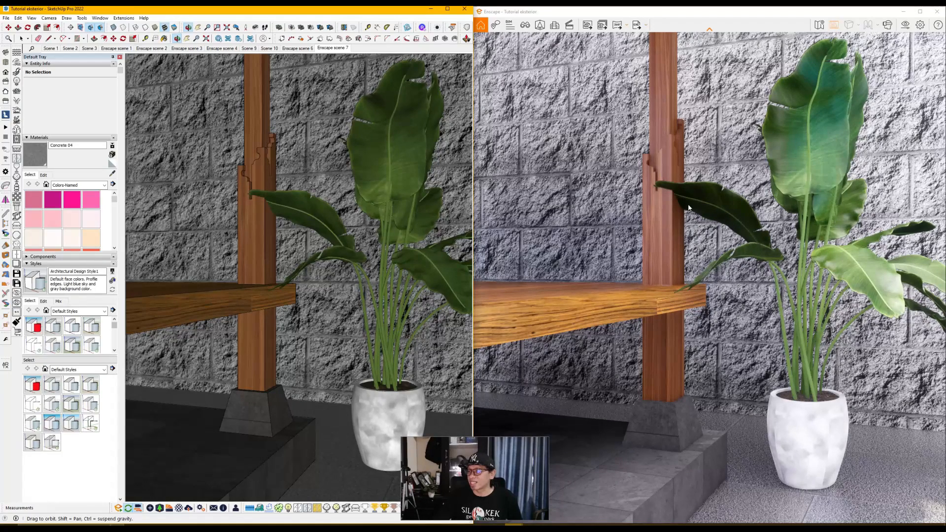
scroll(298, 208, "up", 4)
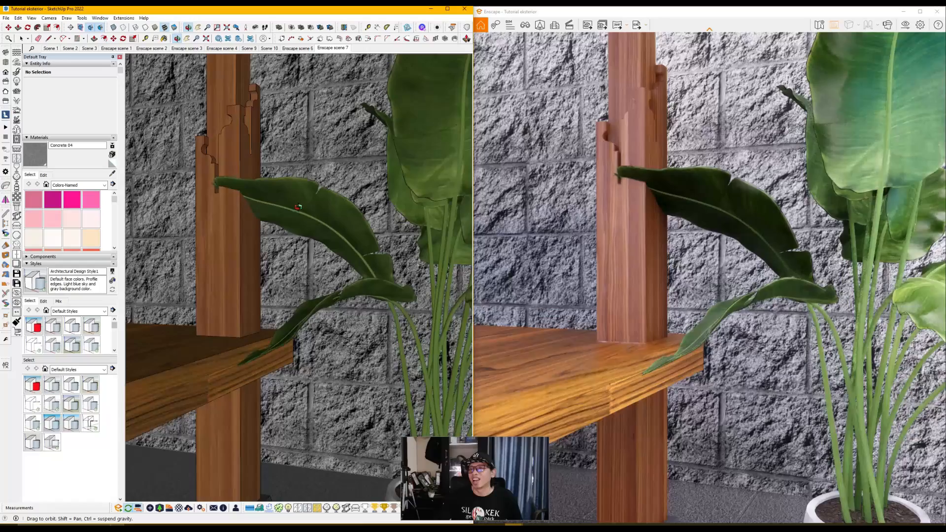
scroll(298, 208, "down", 8)
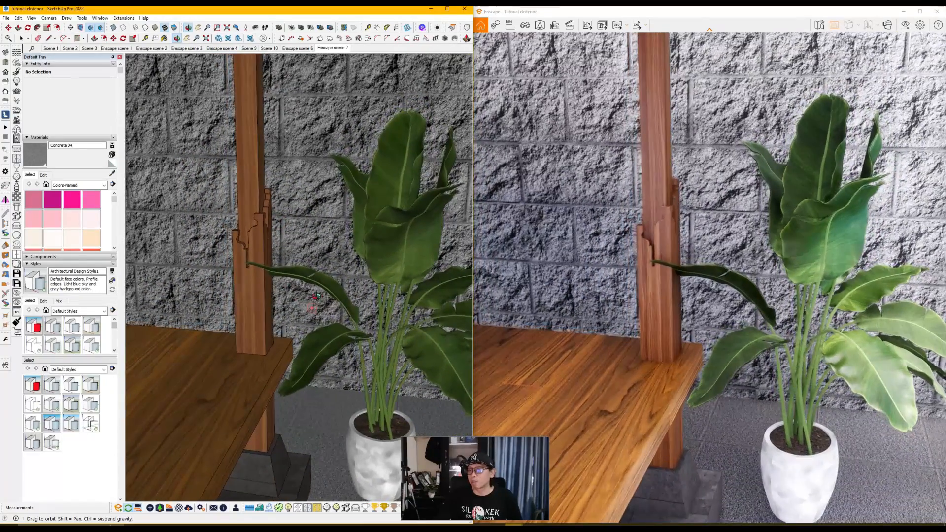
Step: Move the potted banana plant about 9 cm along the floor, away from the gazebo post
scroll(273, 231, "down", 3)
scroll(355, 403, "up", 3)
left_click(348, 379)
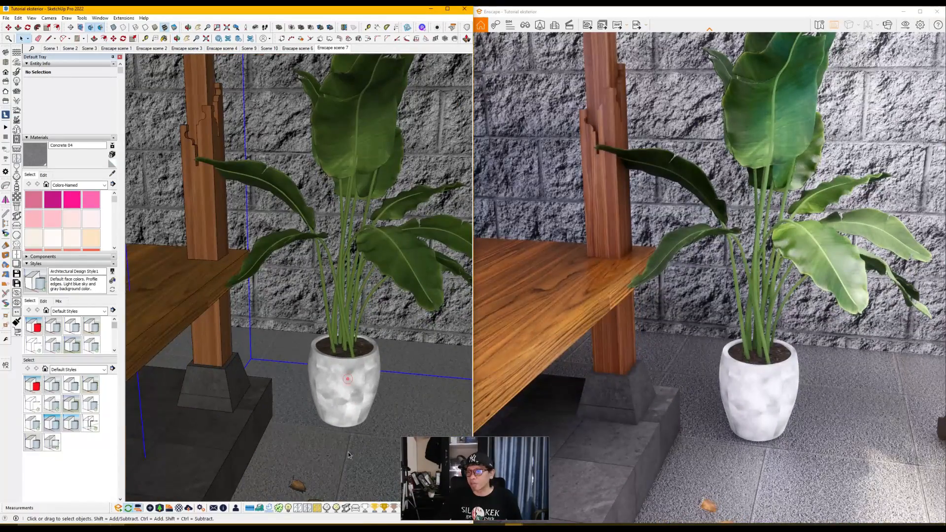
key("m")
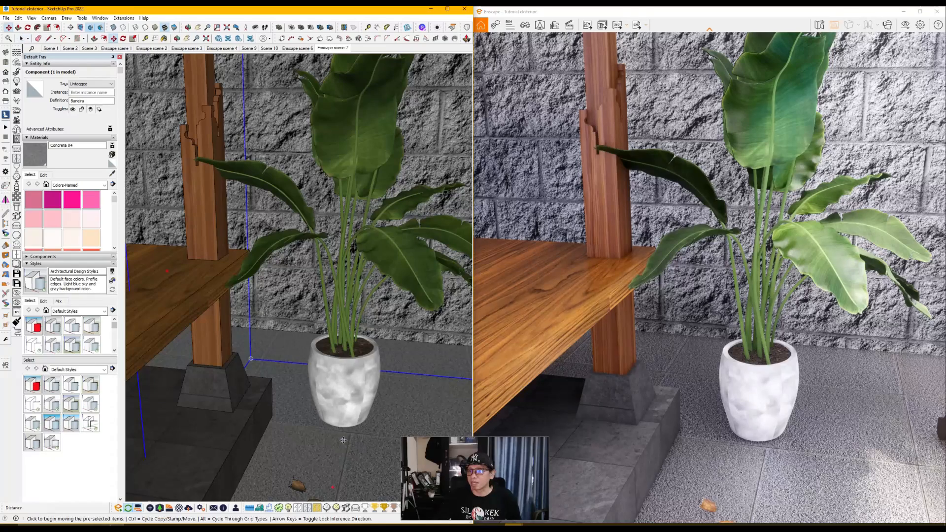
left_click(344, 440)
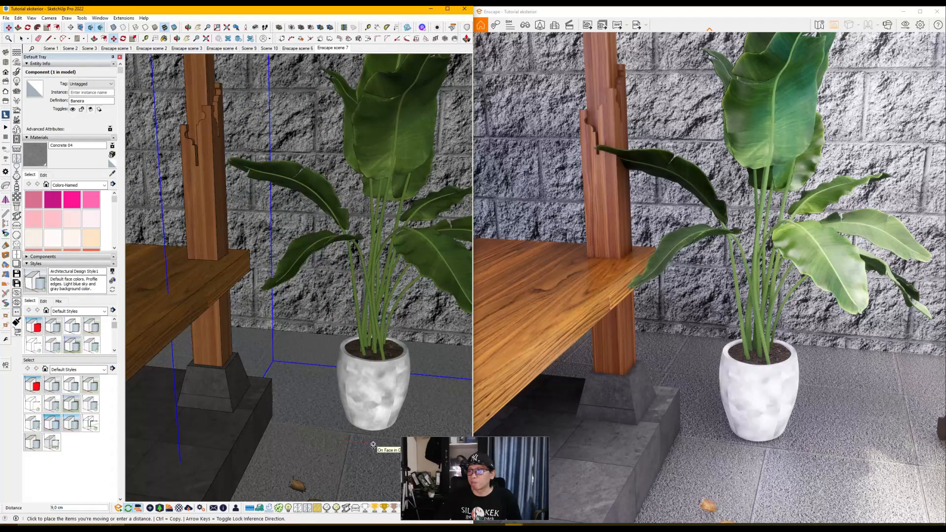
left_click(373, 445)
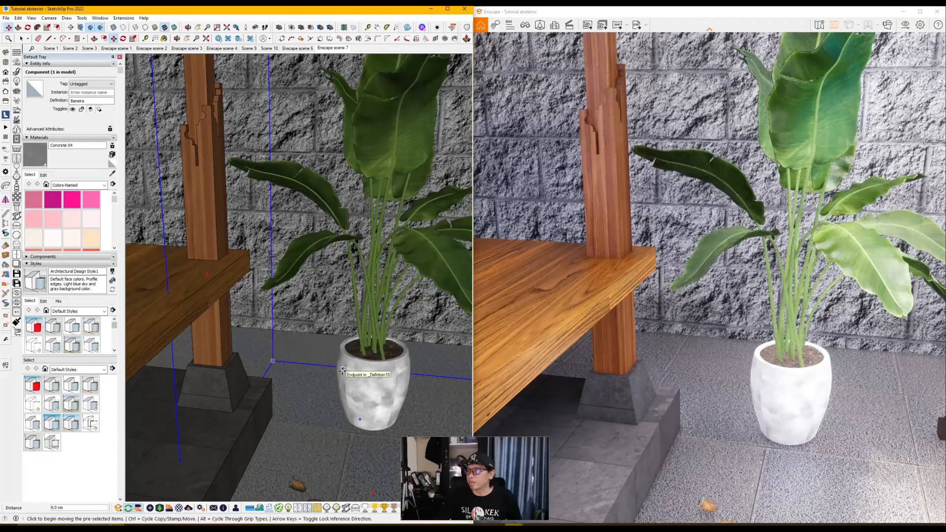
Step: Check the moved plant's clearance from the gazebo post and examine its leaves and pot up close
left_click(191, 29)
scroll(352, 320, "down", 4)
mouse_move(350, 323)
left_mouse_down()
mouse_move(224, 360)
mouse_move(215, 348)
mouse_move(318, 338)
left_mouse_up()
scroll(217, 345, "down", 3)
scroll(253, 336, "up", 5)
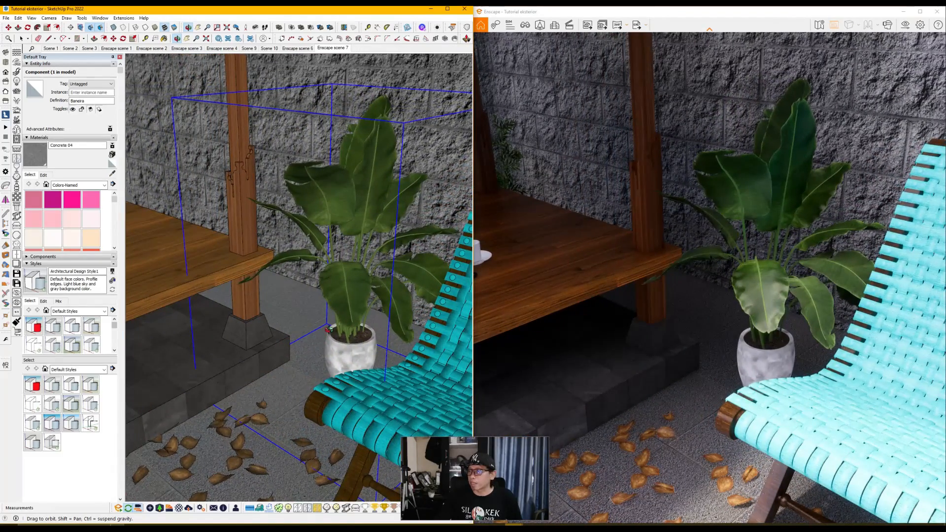
scroll(371, 279, "up", 3)
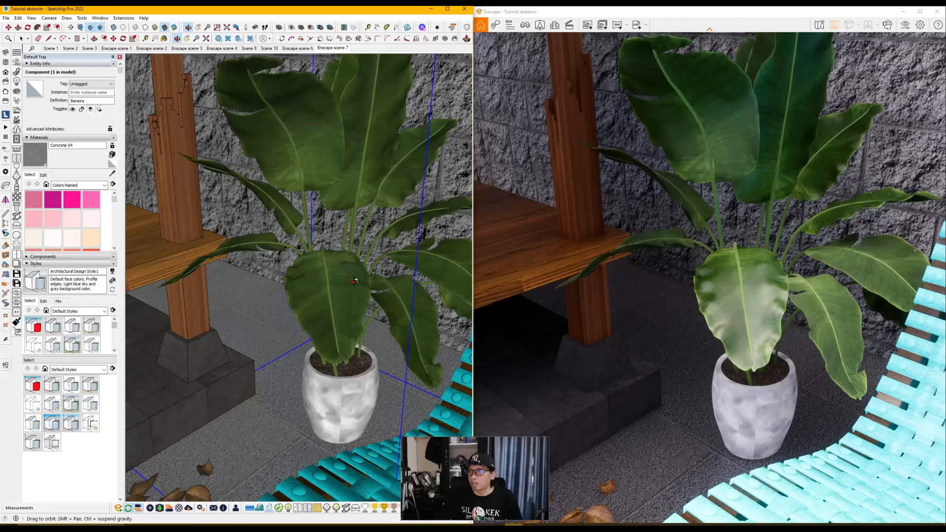
left_click_drag(354, 281, 192, 272)
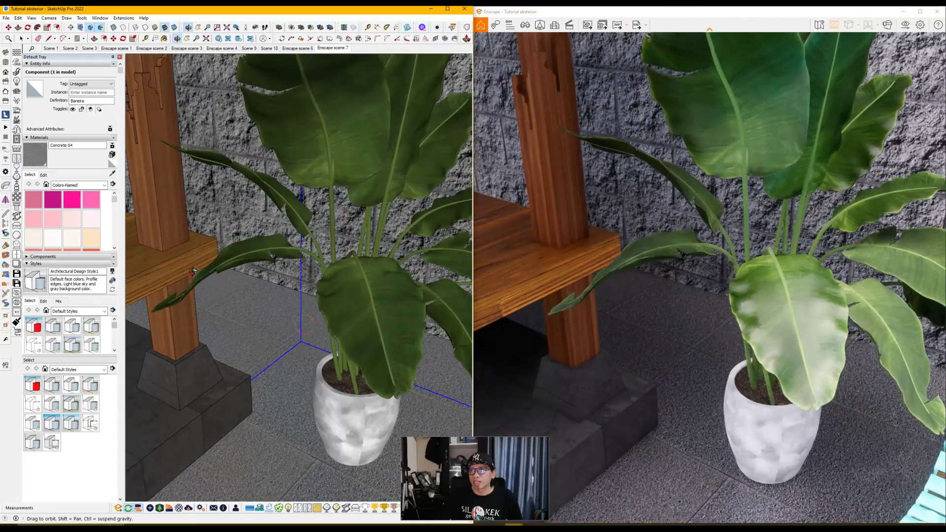
scroll(207, 293, "down", 3)
scroll(416, 326, "up", 2)
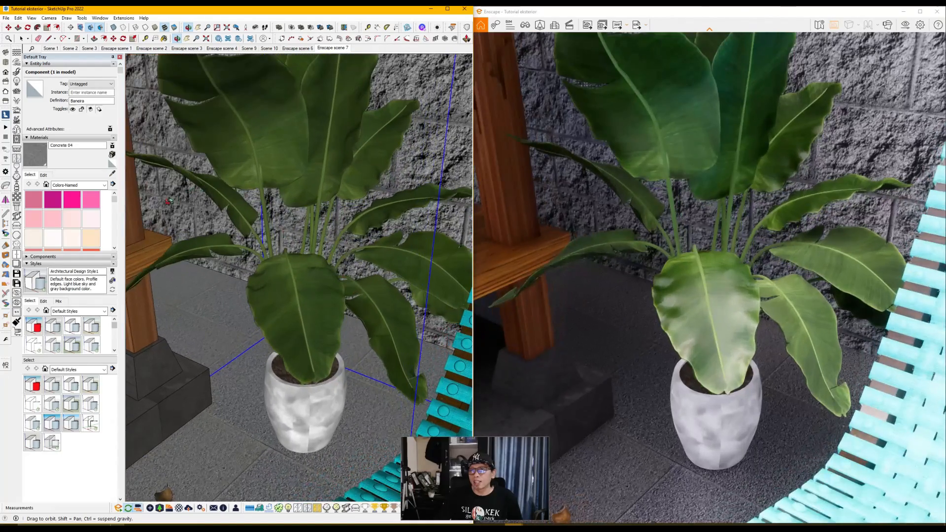
Step: Open the Enscape Material Editor and load the plant's Bunana leaf_001 material by sampling the large front leaf
left_click(179, 508)
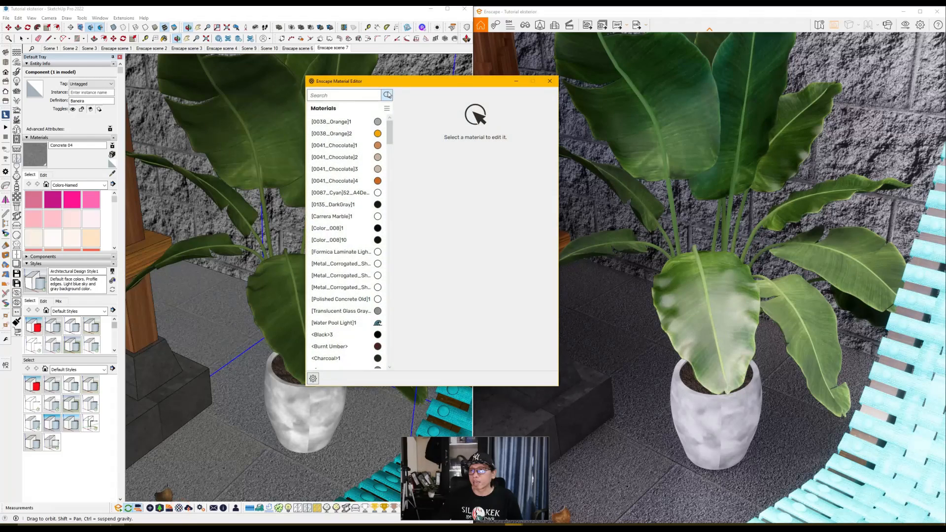
mouse_move(407, 79)
left_mouse_down()
mouse_move(489, 84)
mouse_move(440, 82)
left_mouse_up()
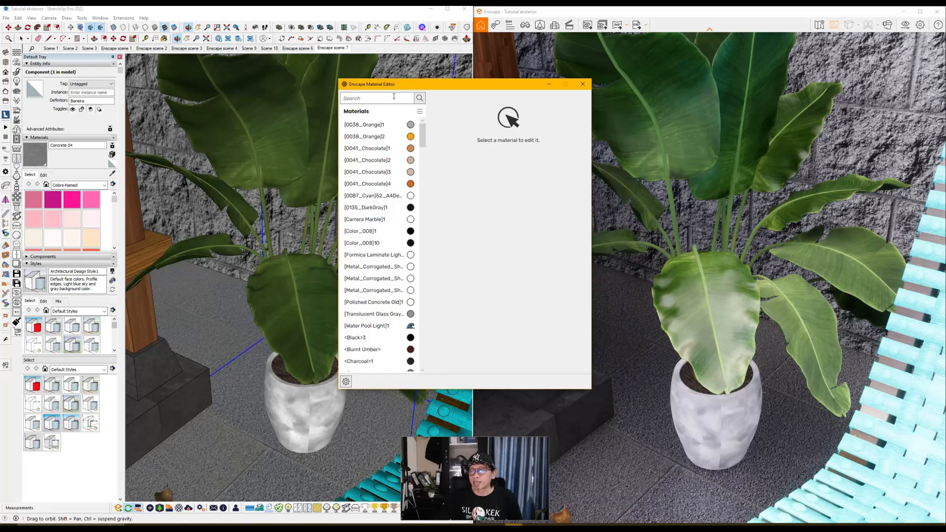
left_click(112, 174)
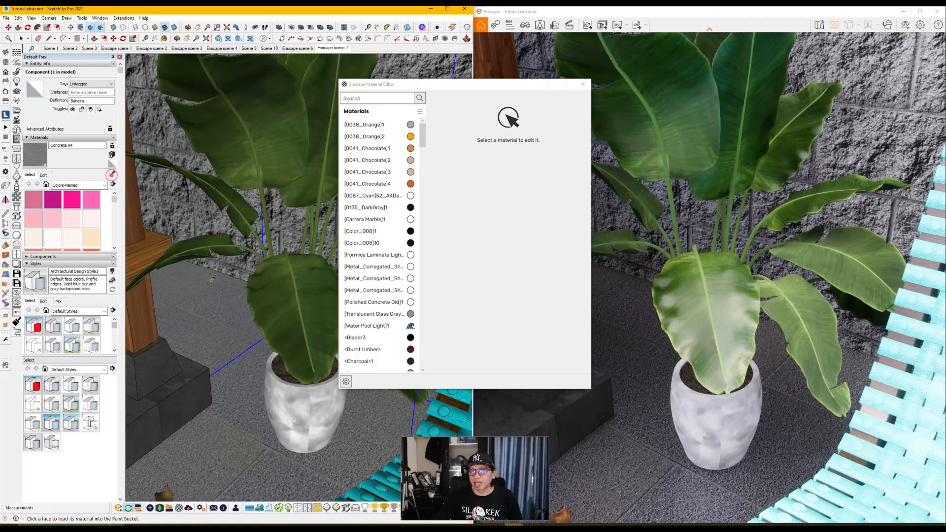
left_click(276, 293)
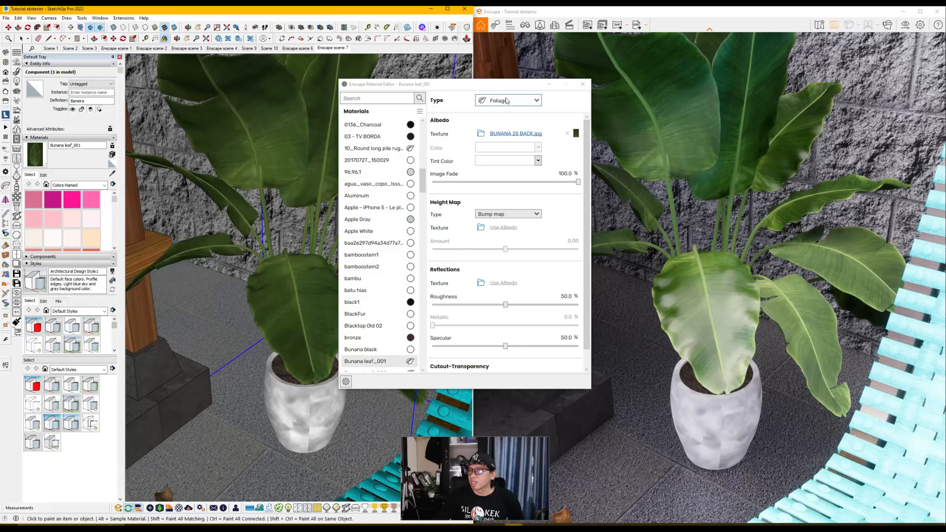
Step: Try the Generic type on the Bunana leaf_001 material and set it back to Foliage
left_click(538, 102)
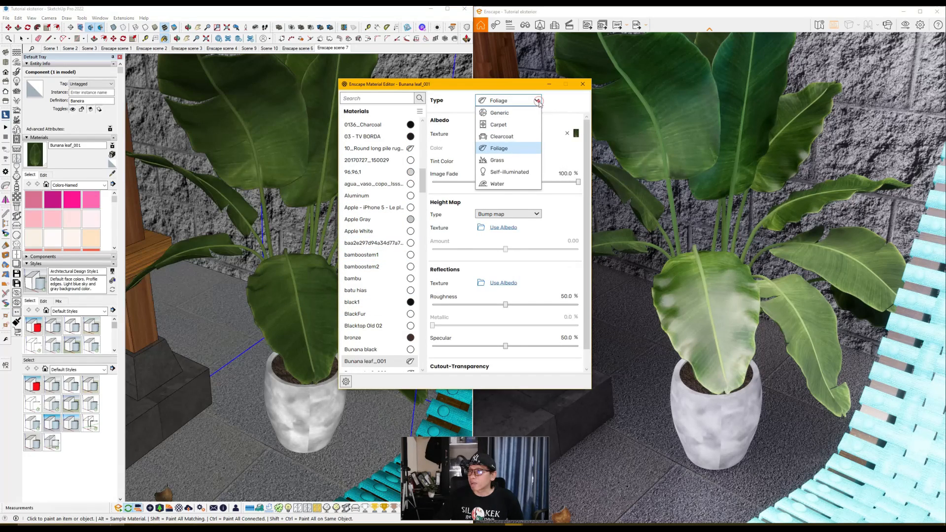
left_click(505, 152)
left_click(537, 100)
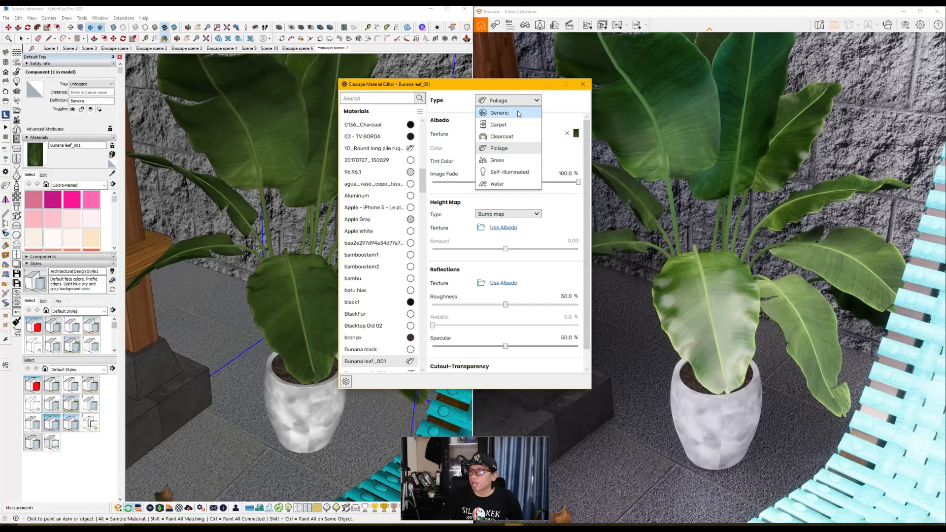
left_click(518, 113)
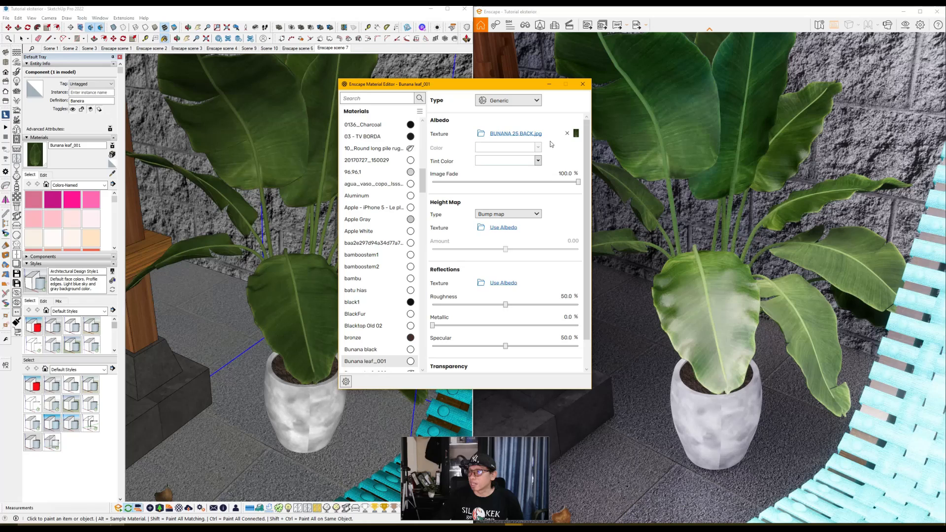
left_click(538, 102)
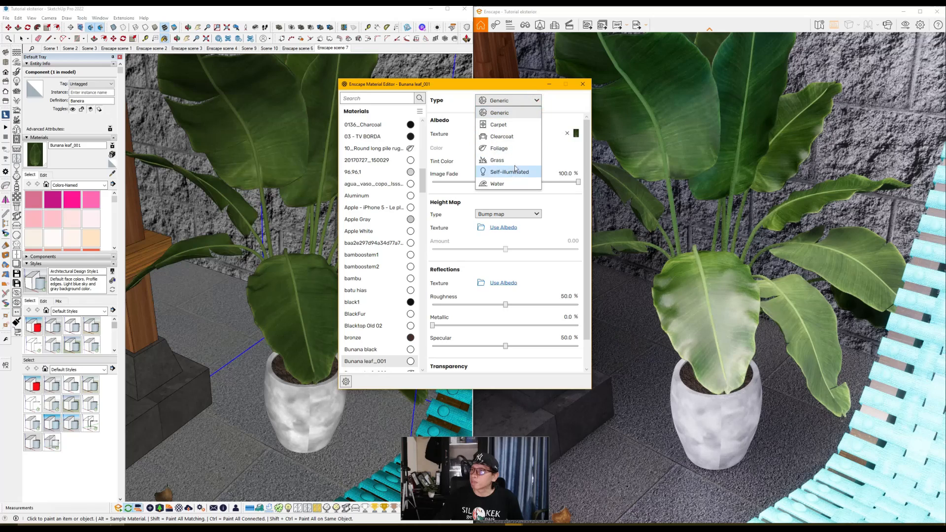
left_click(513, 149)
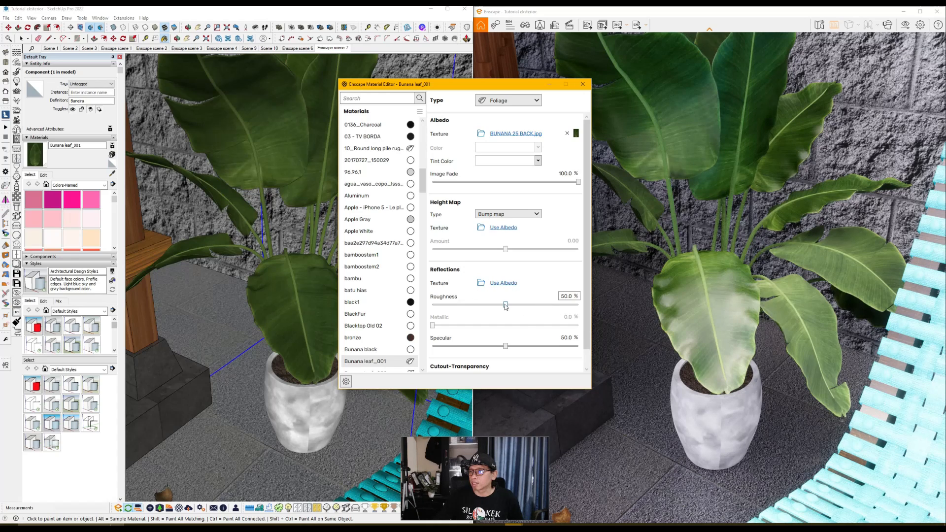
Step: Lower the reflection roughness of the Bunana leaf_001 material to 4.1 % for a glossy leaf surface
left_click_drag(506, 305, 428, 306)
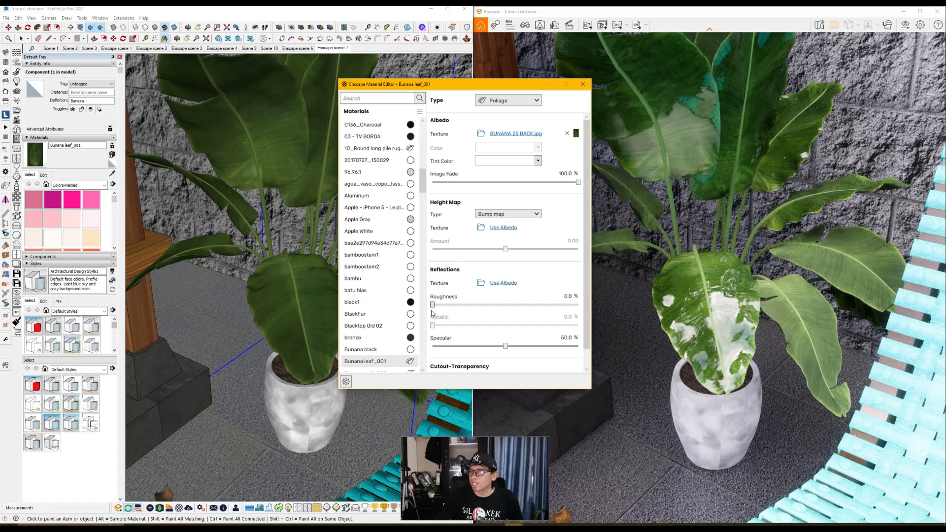
left_click_drag(433, 306, 438, 306)
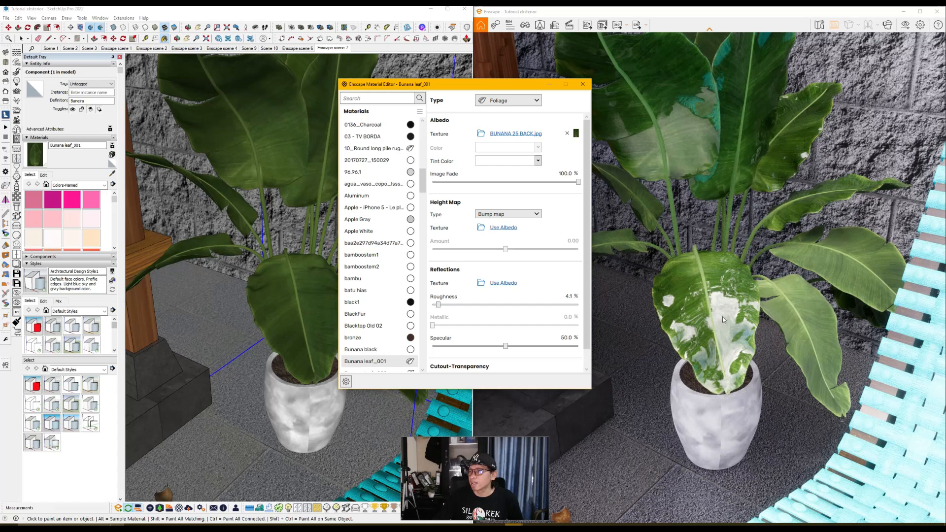
Step: Set the reflection roughness of the Bunana leaf_001 material to 50 %
left_click(570, 296)
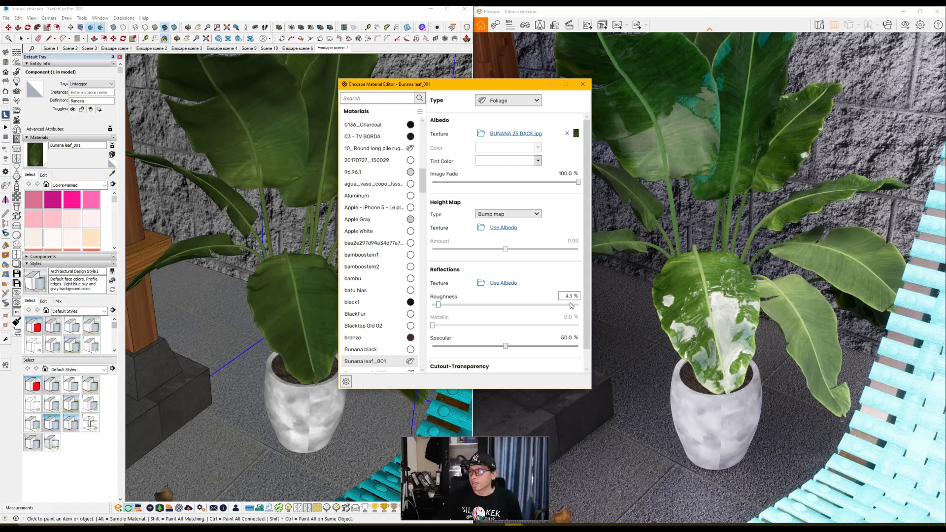
double_click(570, 297)
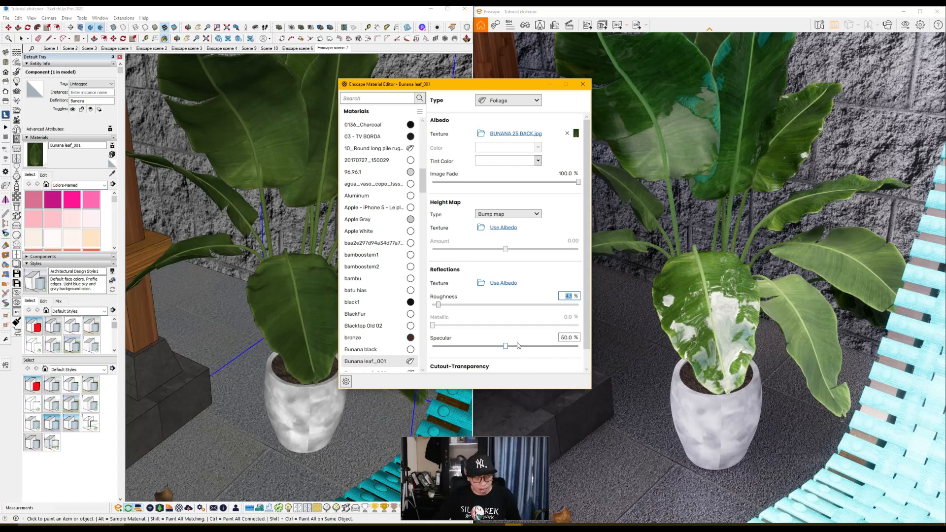
type("50")
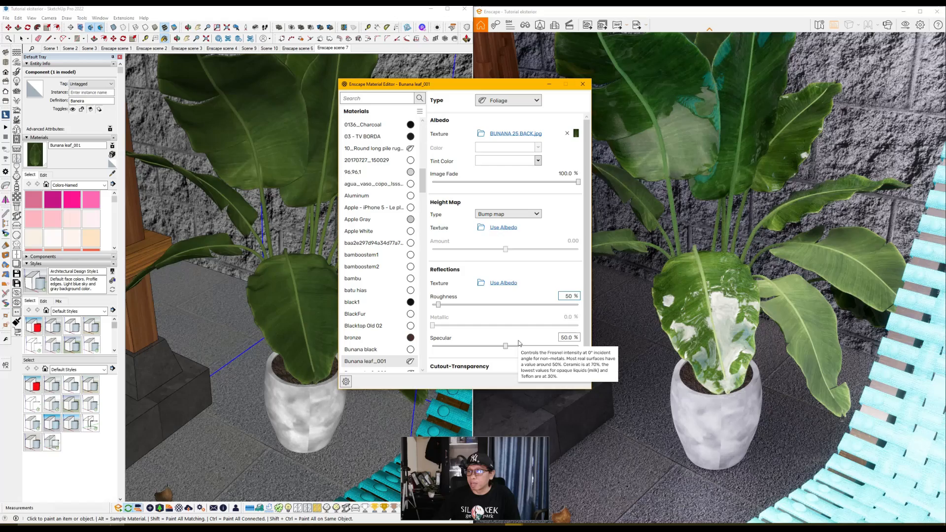
key("Return")
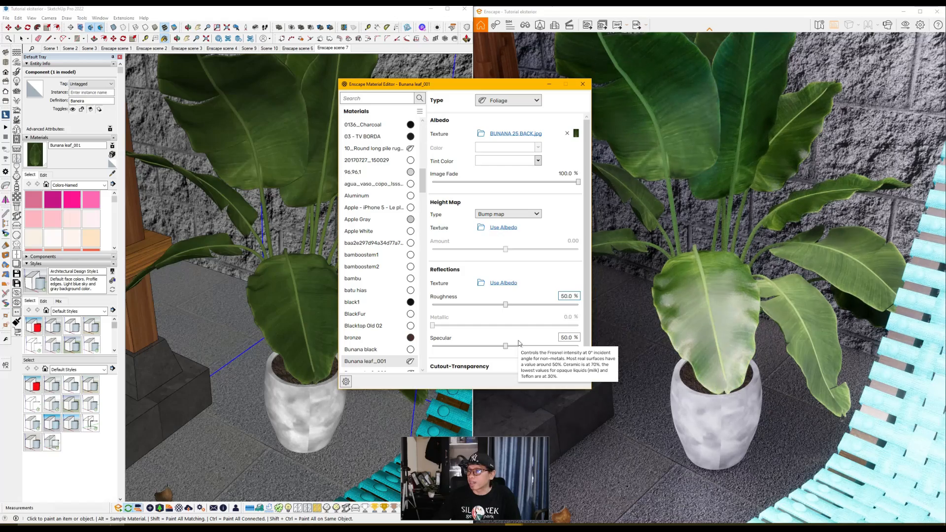
Step: Examine the front leaf's surface in the render up close and from a wider angle
scroll(286, 308, "up", 4)
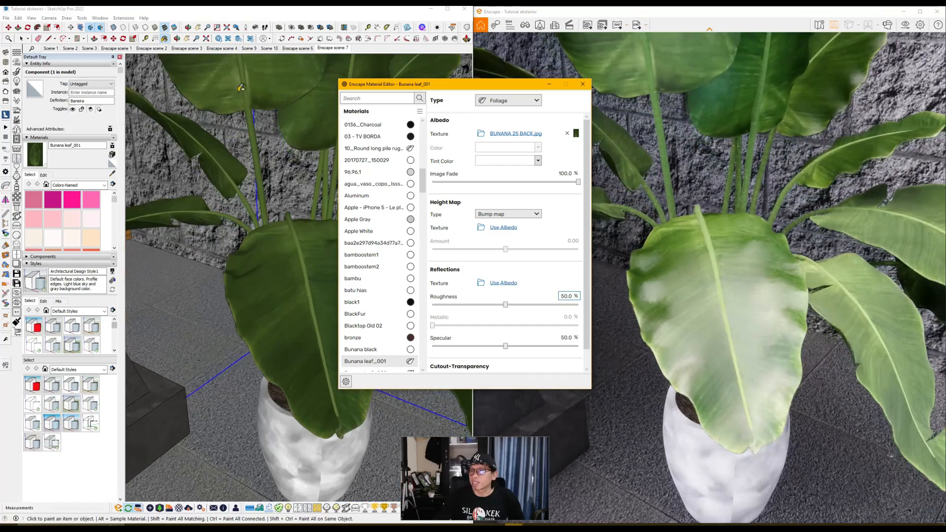
left_click(190, 28)
mouse_move(301, 284)
left_mouse_down()
mouse_move(276, 315)
mouse_move(294, 230)
mouse_move(276, 304)
left_mouse_up()
scroll(277, 314, "down", 3)
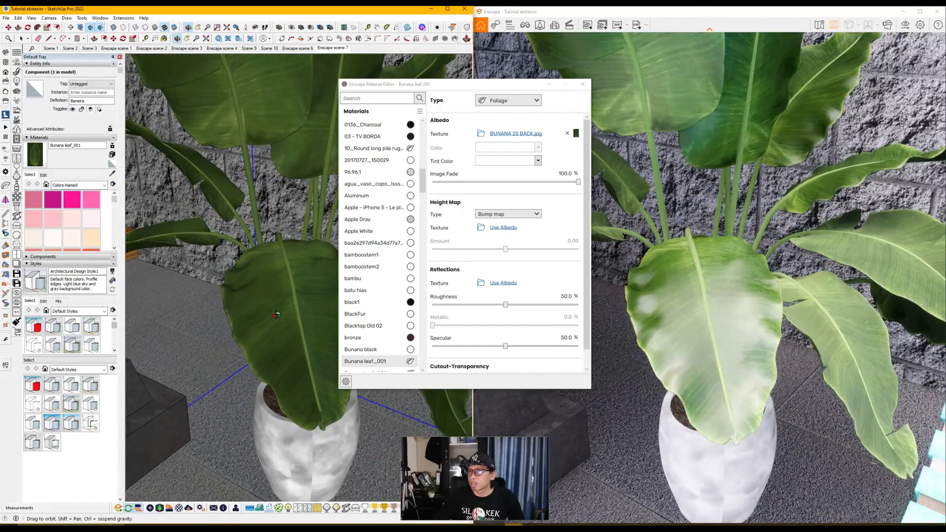
scroll(275, 314, "down", 2)
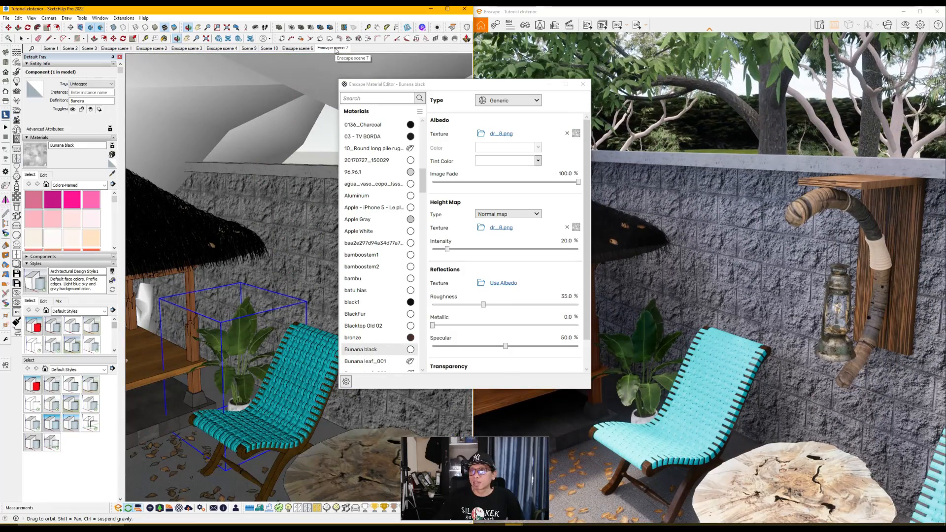
Step: Close the Enscape Material Editor and restore the Enscape scene 7 view of the gazebo and chairs
left_click(334, 48)
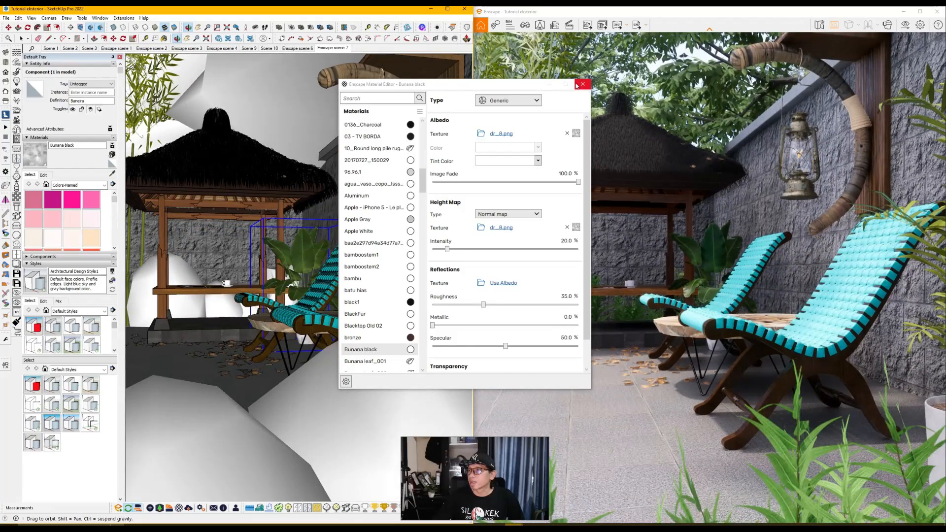
left_click(583, 85)
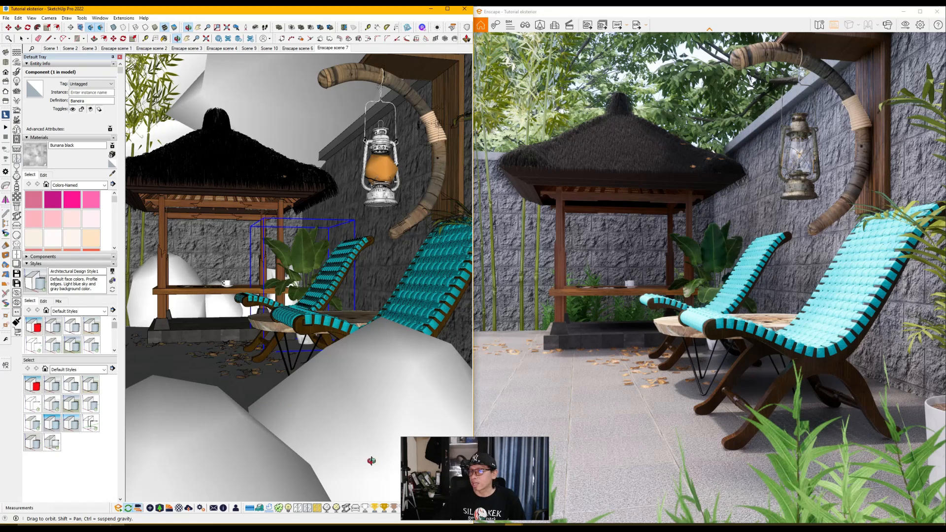
scroll(360, 464, "up", 5)
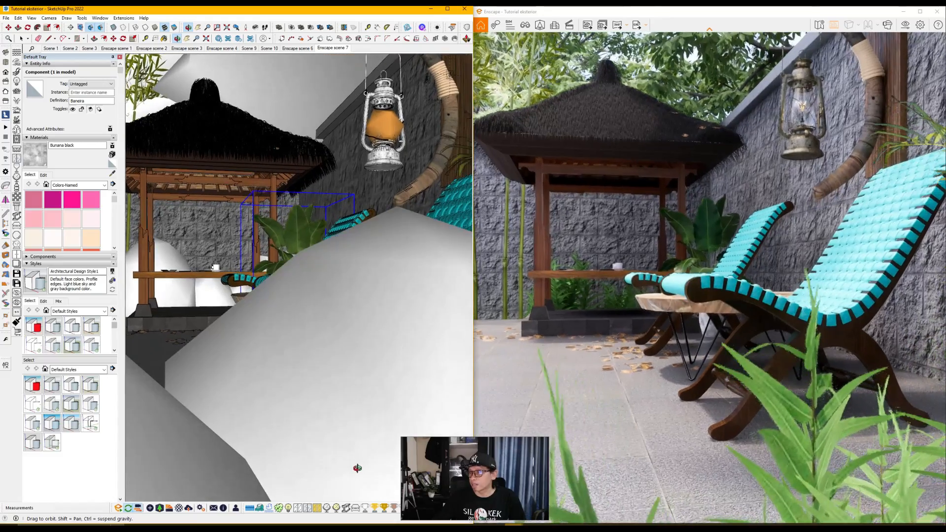
scroll(358, 468, "up", 3)
mouse_move(330, 422)
left_mouse_down()
mouse_move(302, 424)
mouse_move(241, 386)
mouse_move(262, 349)
mouse_move(324, 376)
mouse_move(347, 443)
mouse_move(246, 461)
mouse_move(125, 437)
mouse_move(301, 448)
mouse_move(320, 433)
left_mouse_up()
left_click(333, 48)
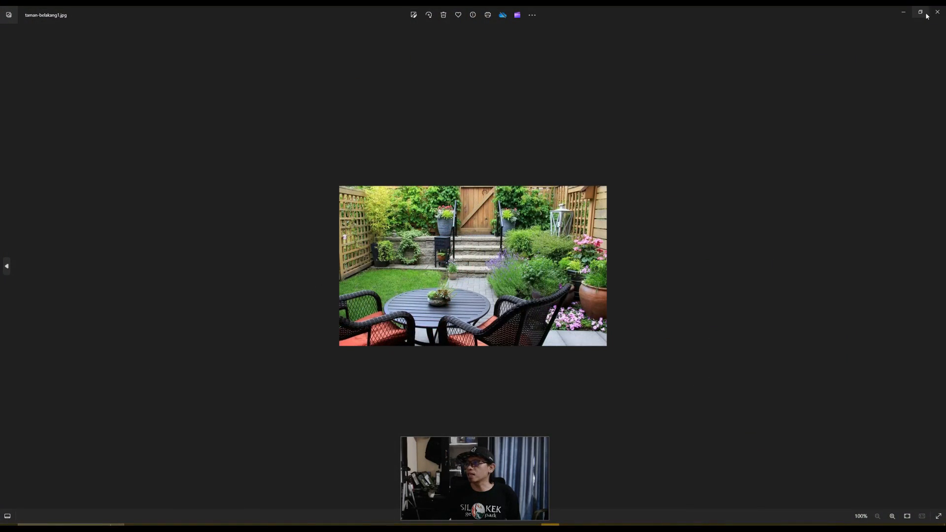
Step: Place the reference photo taman-belakang1.jpg beside the render, examine its garden lighting and colors, and close it
left_click(921, 13)
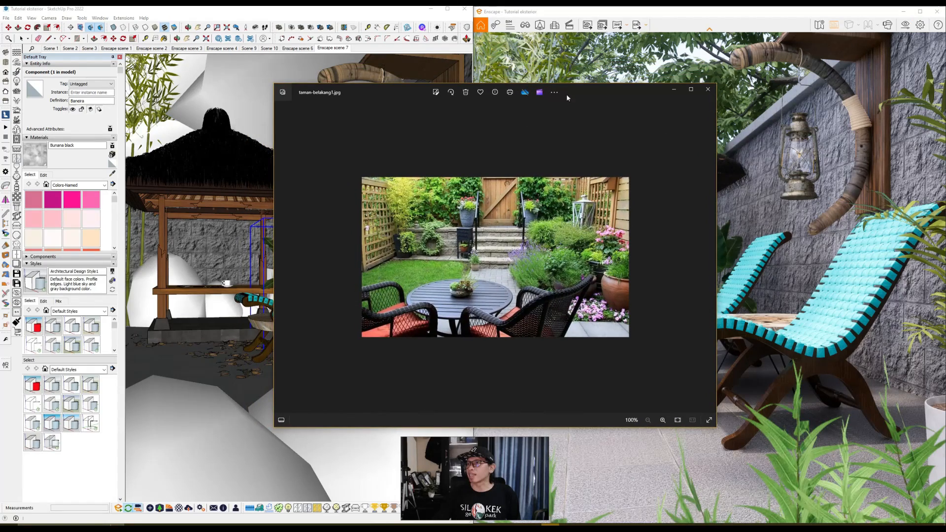
left_click_drag(597, 92, 448, 90)
scroll(336, 250, "up", 3)
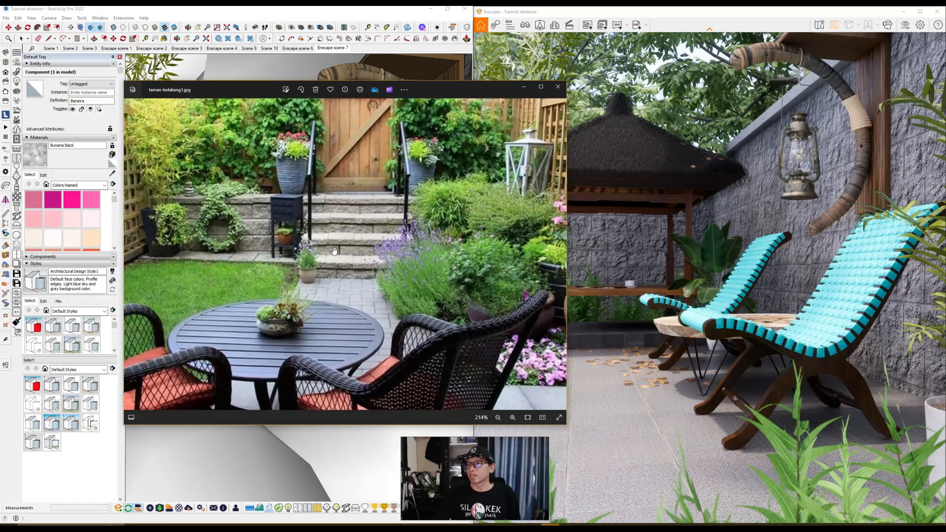
scroll(337, 250, "down", 2)
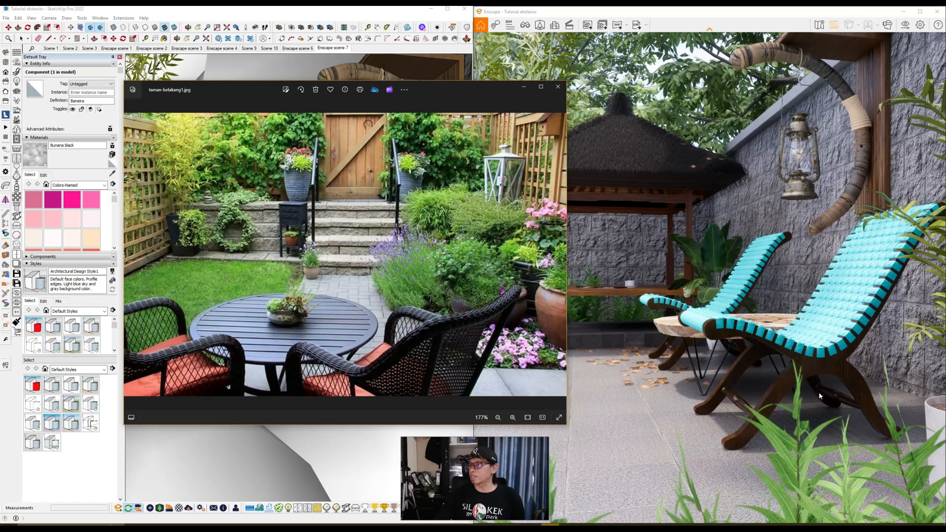
left_click(560, 88)
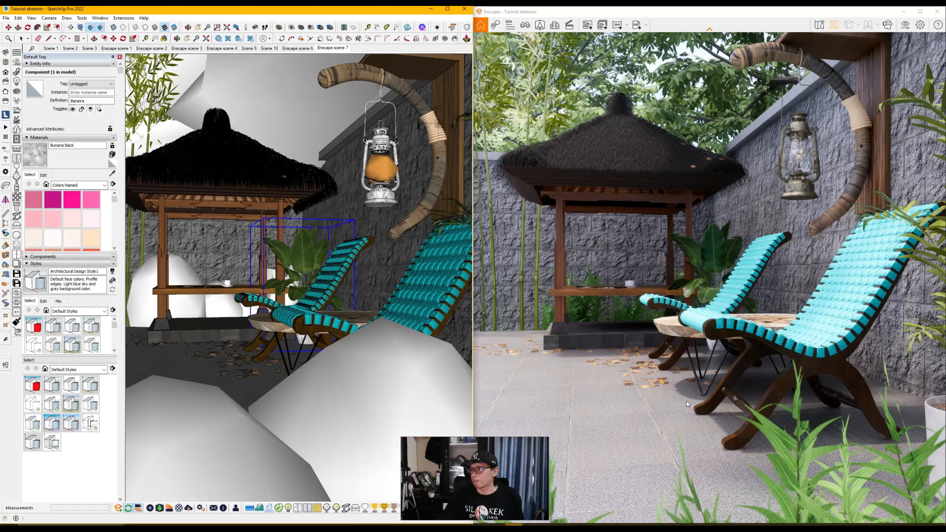
Step: Try the sun brightness at 0 % in the Enscape visual settings and set it to 10 %
left_click(920, 25)
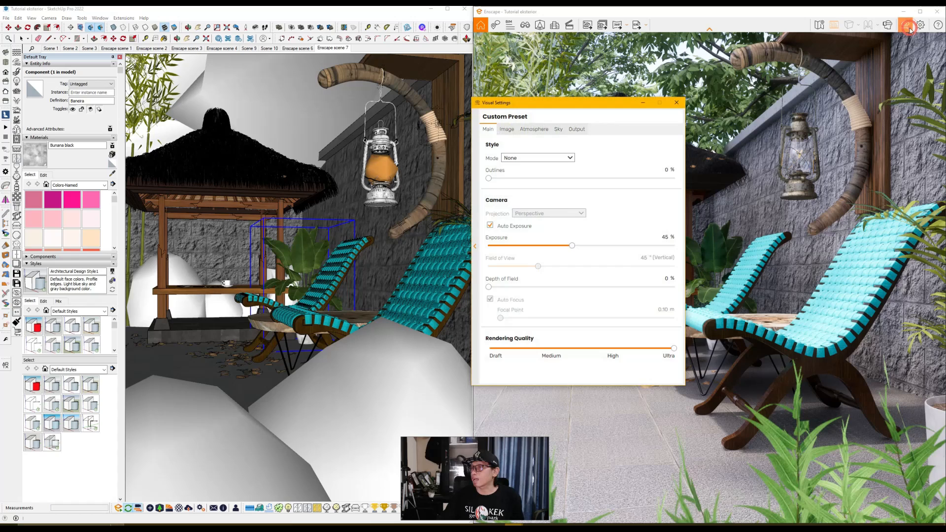
left_click_drag(604, 103, 365, 84)
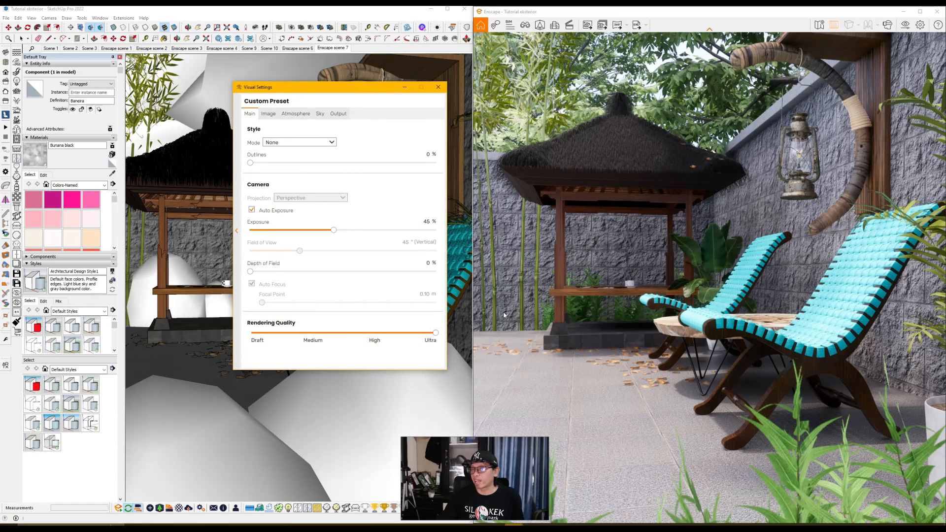
left_click(291, 115)
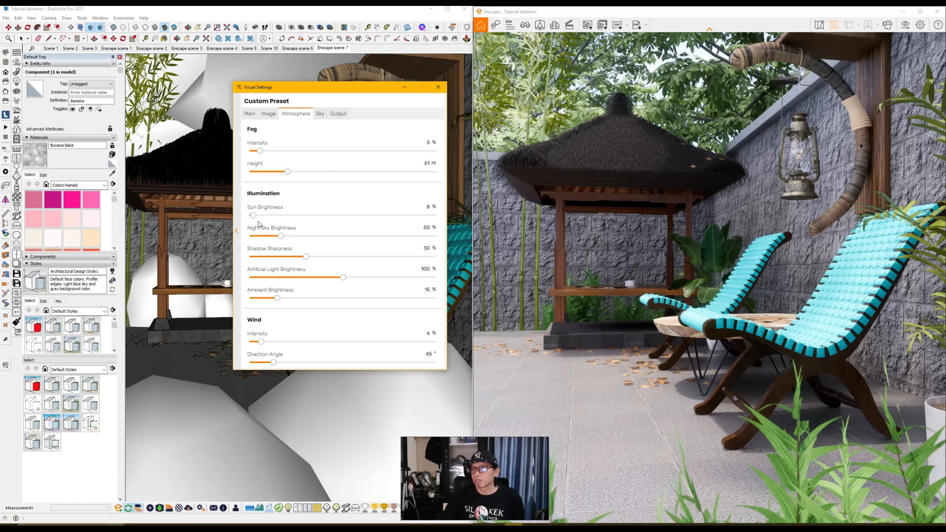
left_click_drag(254, 216, 248, 216)
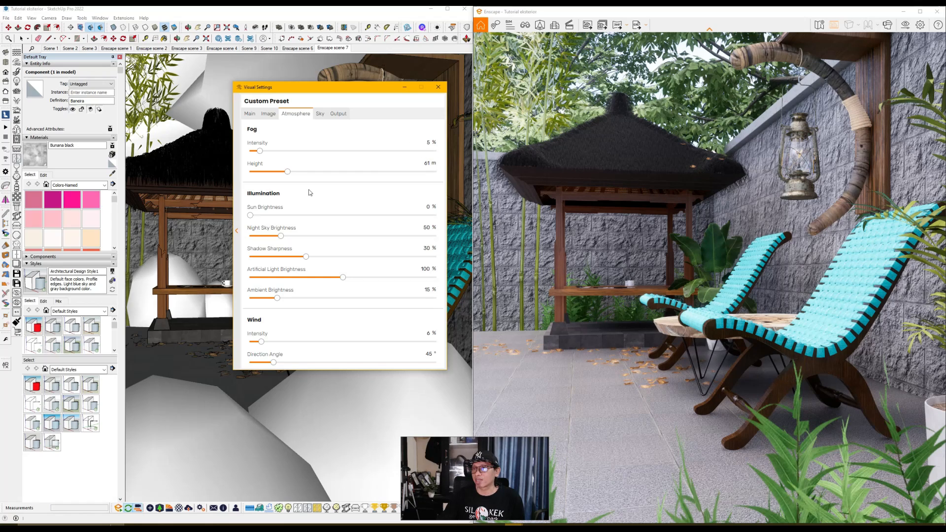
left_click(427, 207)
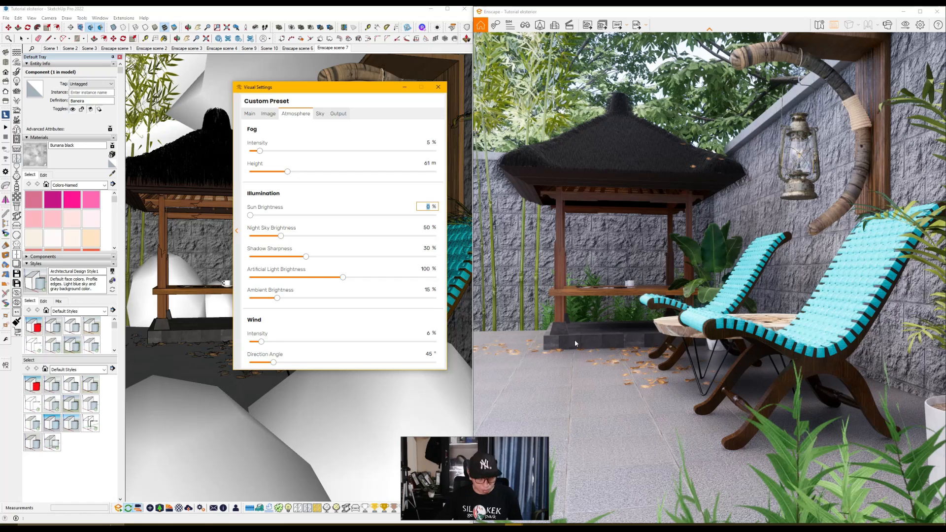
type("10")
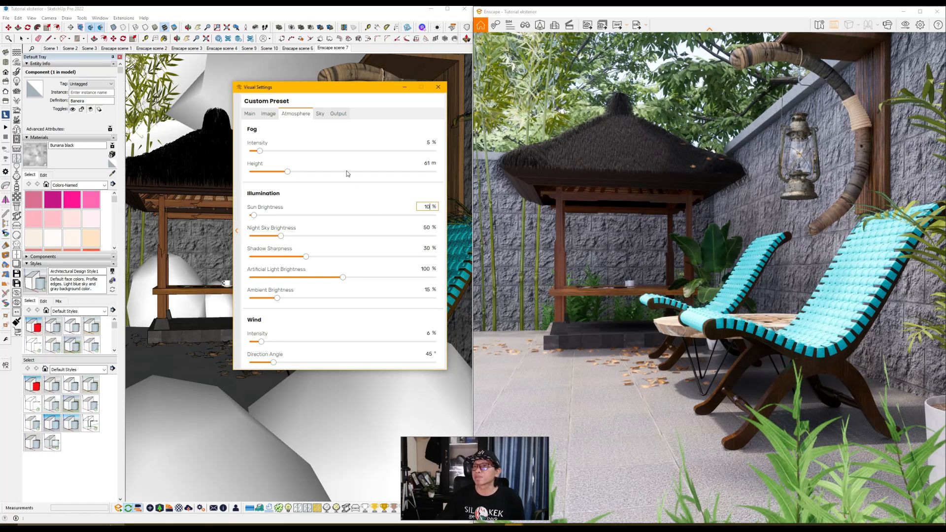
mouse_move(321, 208)
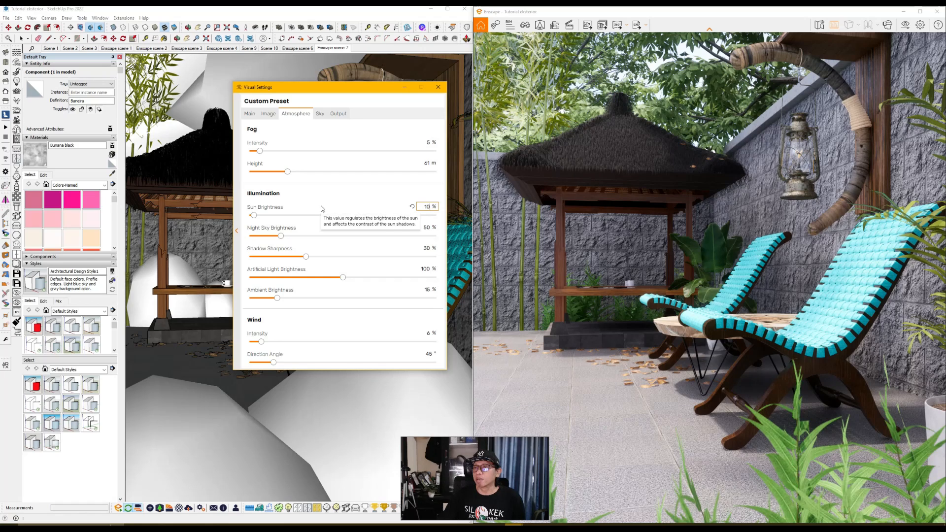
Step: Test a color temperature of 15,000 K on the render, settle on 5,500 K and close the visual settings
left_click(268, 114)
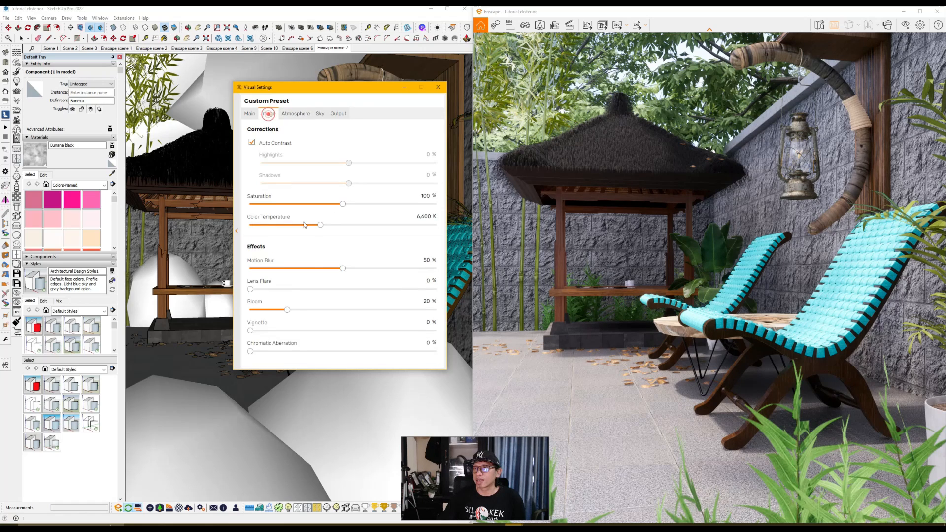
mouse_move(323, 229)
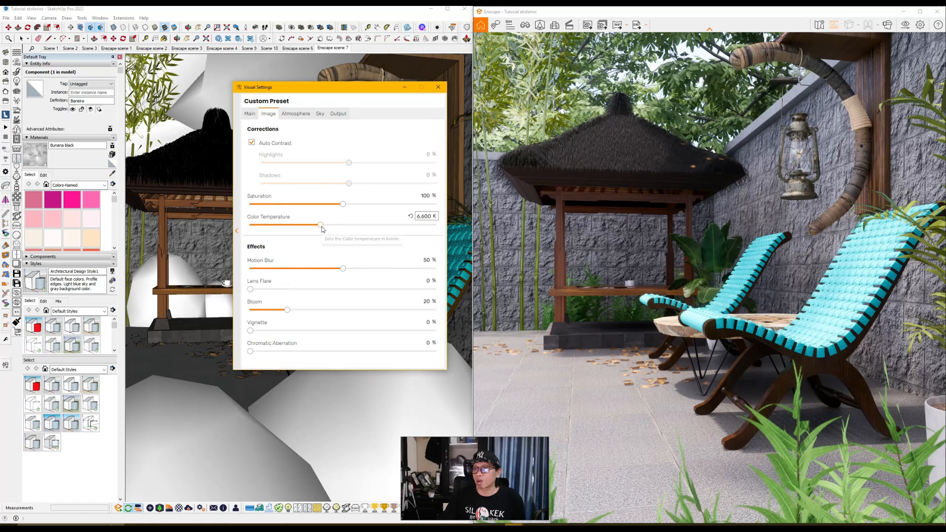
left_click_drag(322, 229, 448, 247)
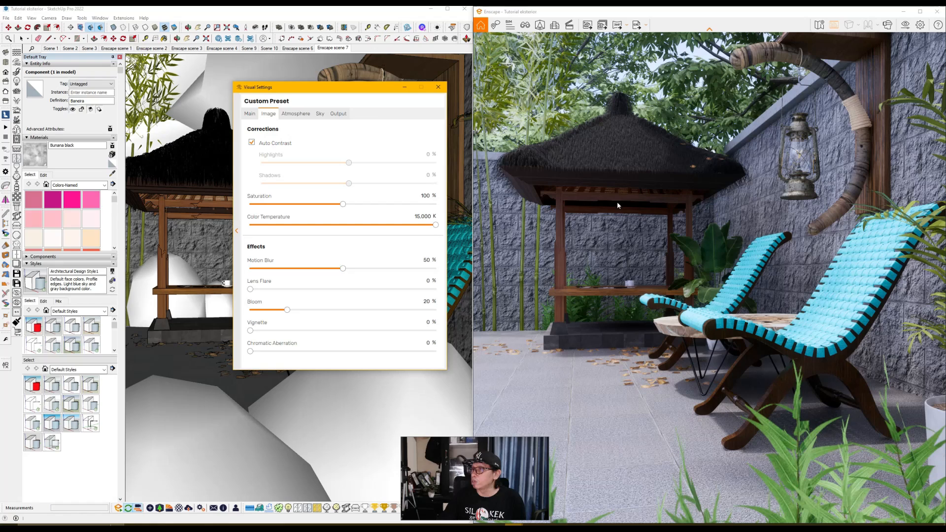
left_click_drag(436, 227, 314, 239)
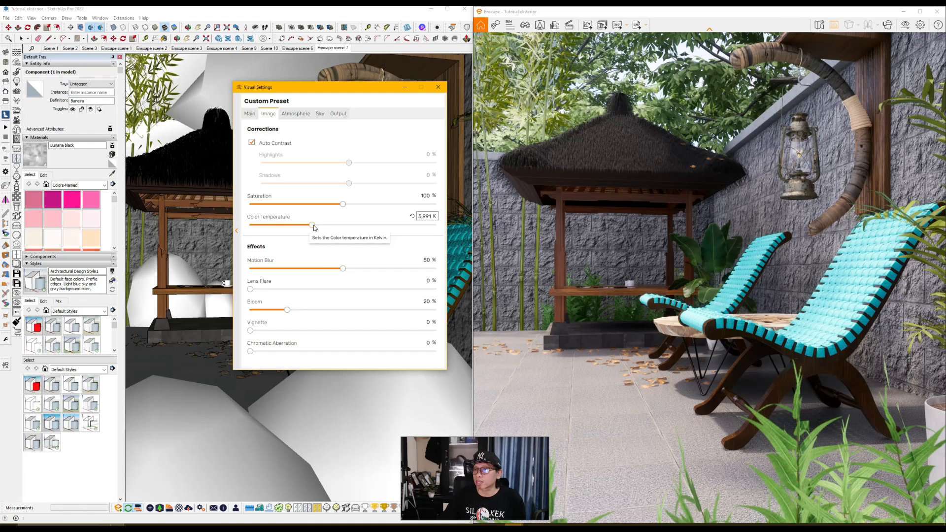
left_click_drag(314, 227, 319, 227)
left_click(422, 217)
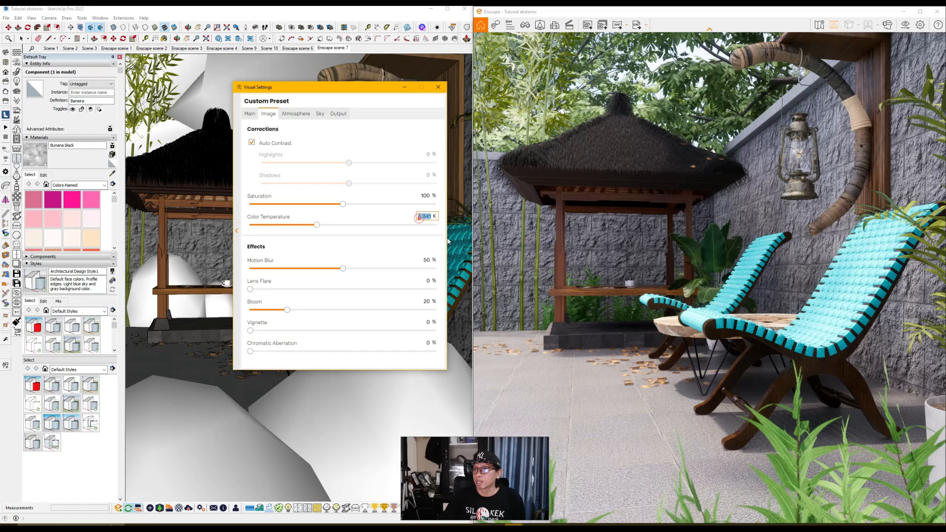
type("5500")
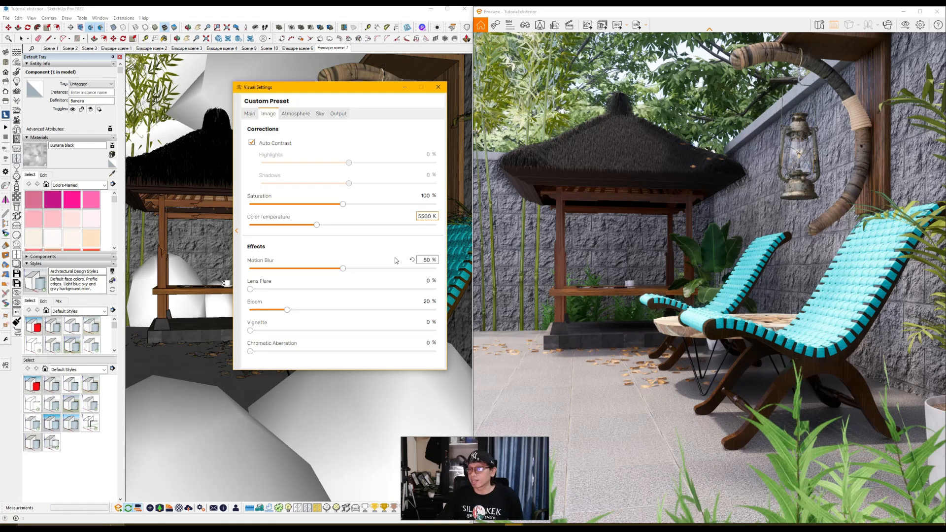
key("Return")
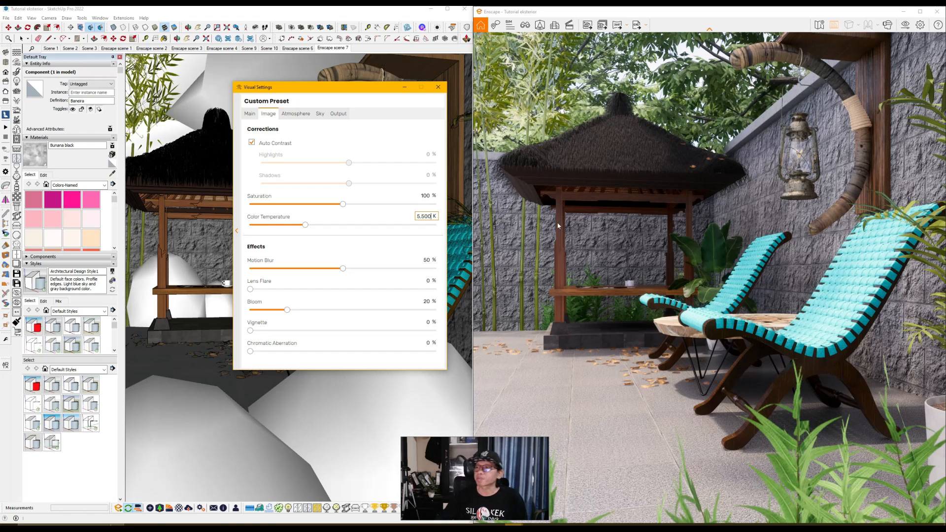
left_click(436, 87)
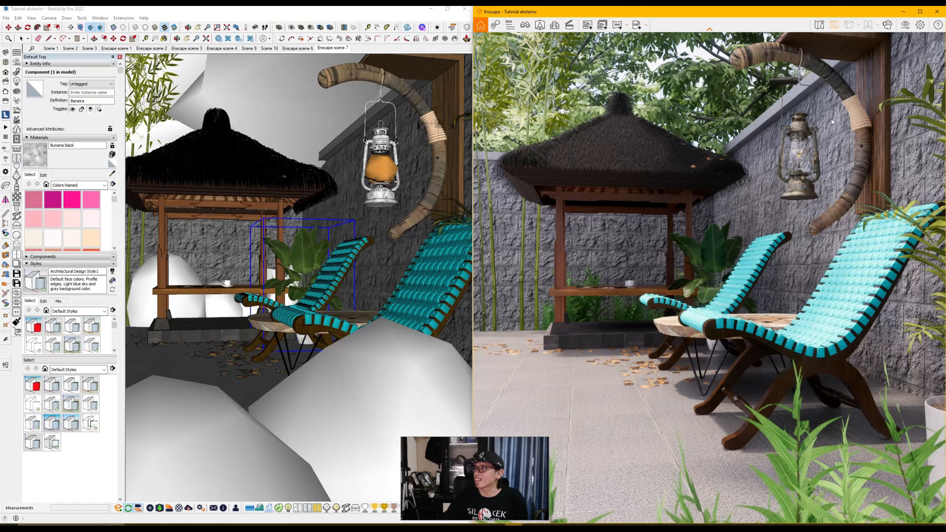
Step: Raise the camera's depth of field to 68 % in the Enscape visual settings and turn off auto focus
left_click(906, 25)
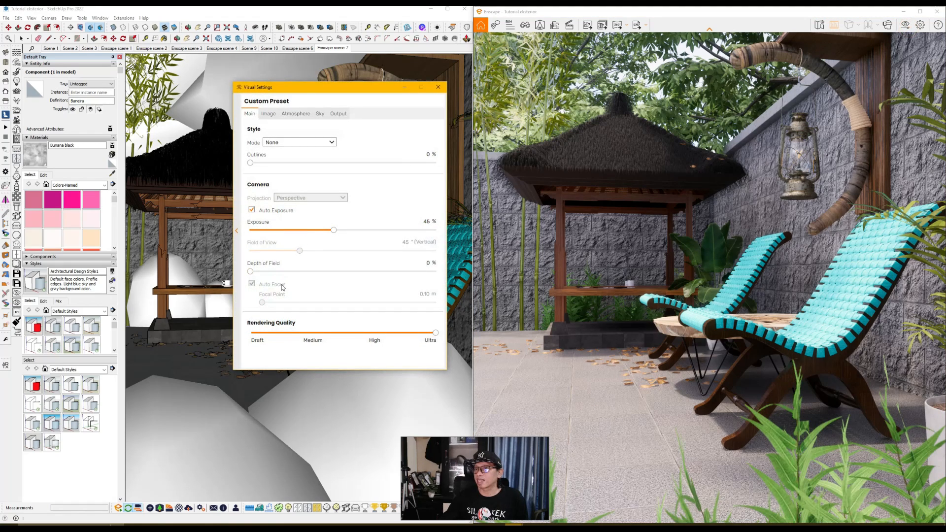
left_click_drag(251, 271, 375, 272)
left_click(252, 284)
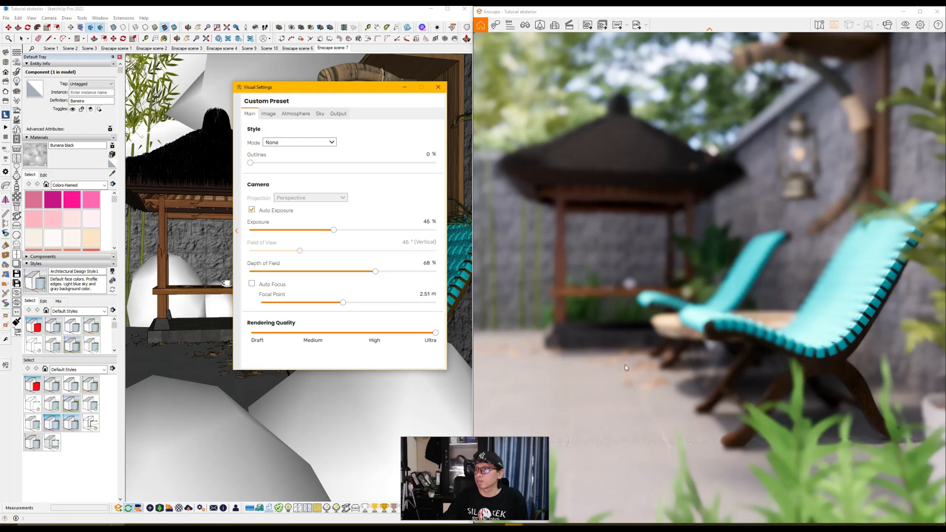
Step: Try focal points of 0.37 m and 2.20 m on the blurred render and set the focal point to 2.54 m
left_click_drag(343, 303, 295, 315)
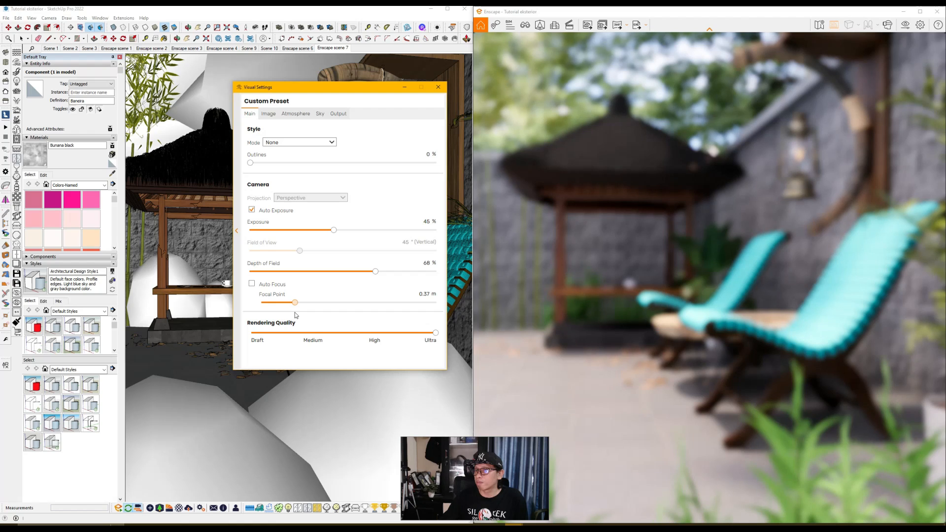
left_click_drag(295, 303, 340, 306)
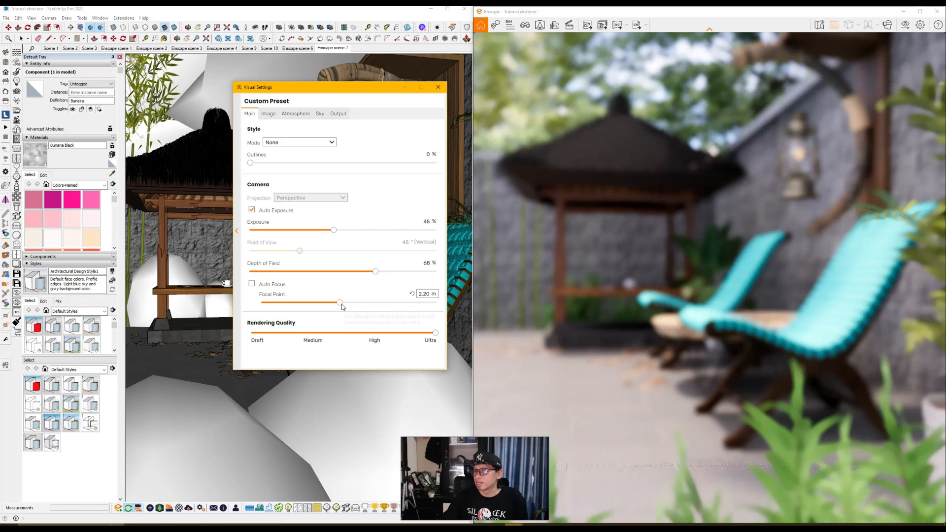
left_click_drag(342, 304, 346, 306)
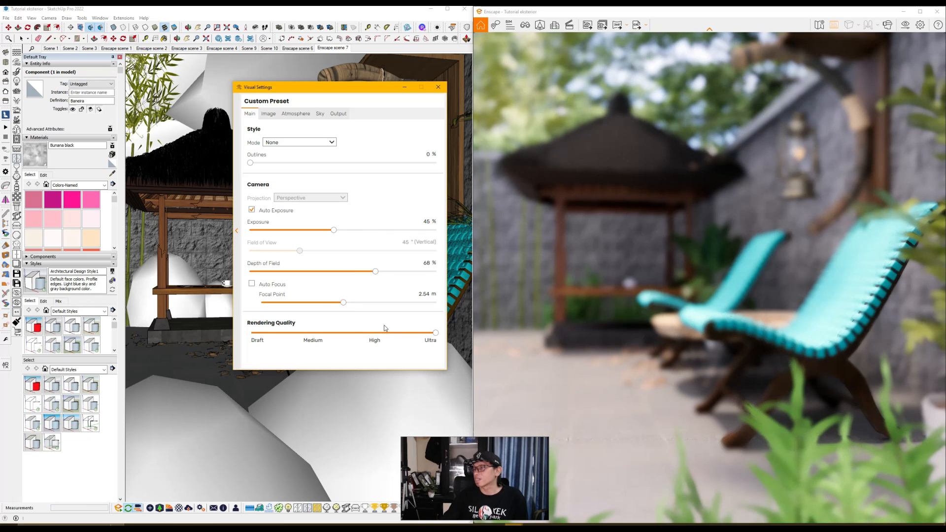
Step: Try a focal point of 2.40 m and a depth of field of 10 % on the render, and close the visual settings
left_click_drag(344, 303, 342, 304)
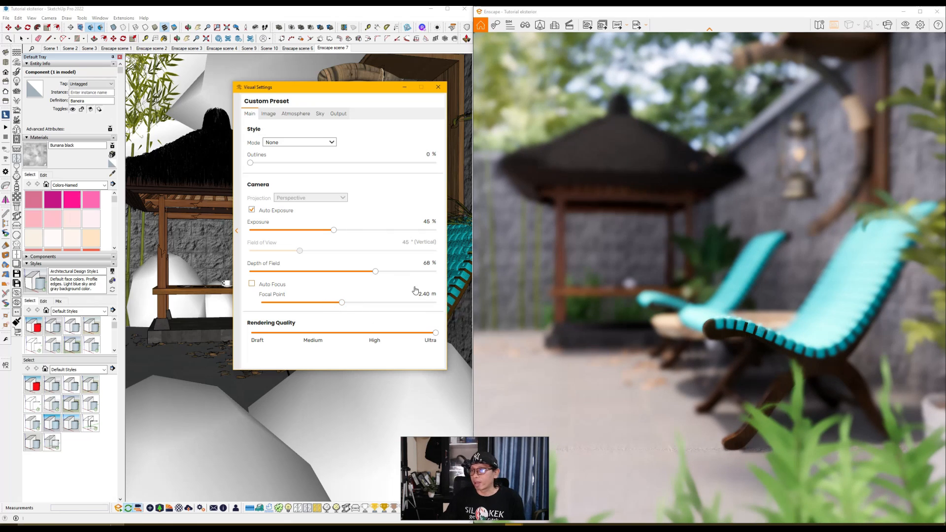
left_click(426, 262)
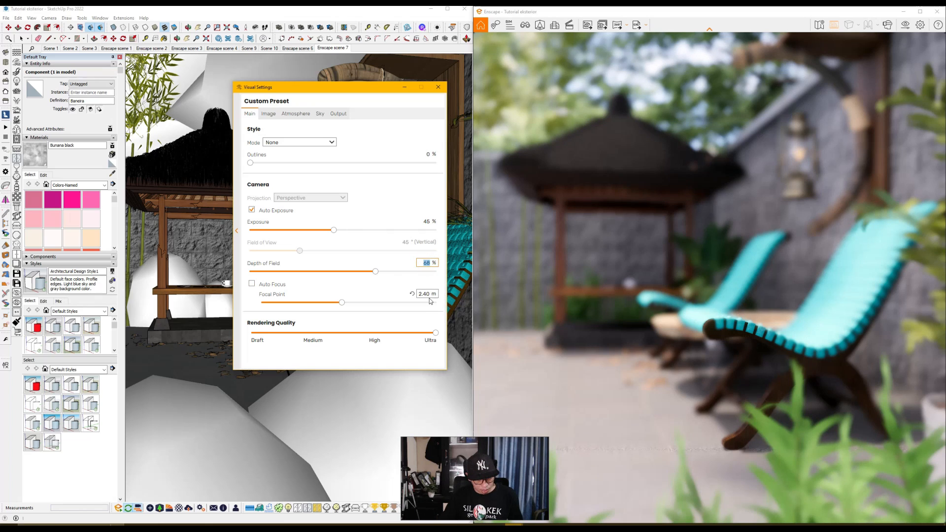
type("10")
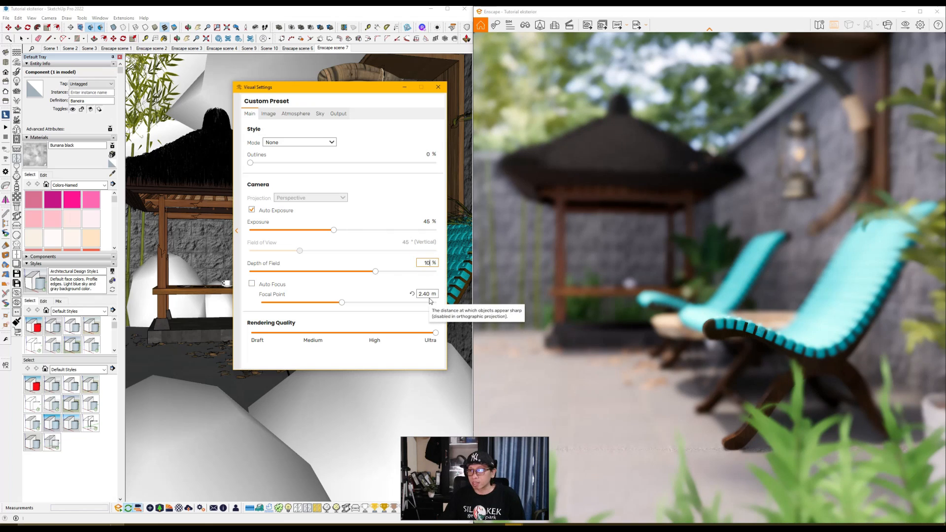
key("Return")
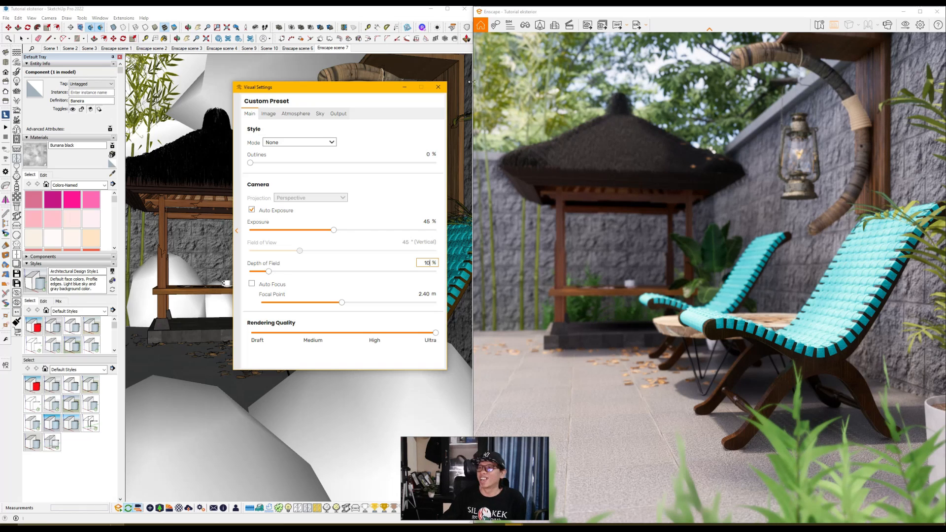
left_click(438, 87)
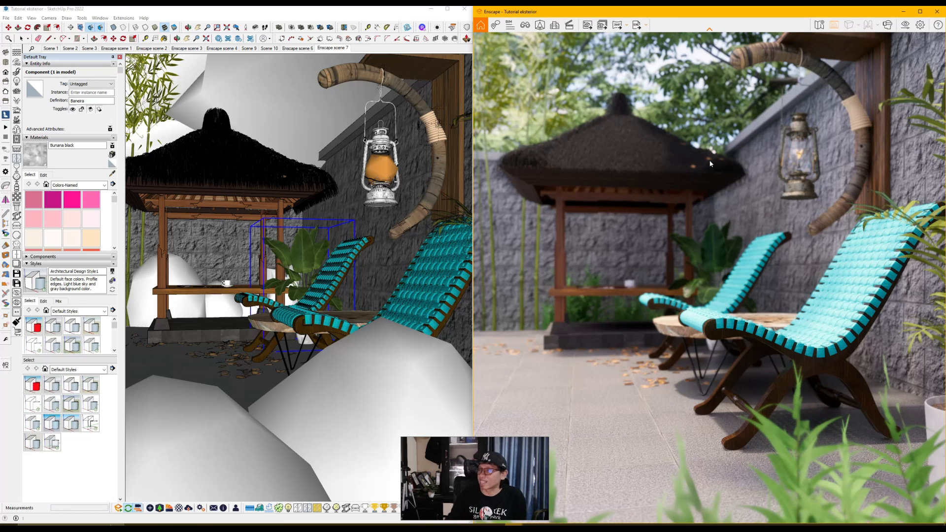
Step: Reopen the Enscape visual settings, try a depth of field of 5 %, and set the focal point to 2.47 m after testing 2.70 m
left_click(905, 25)
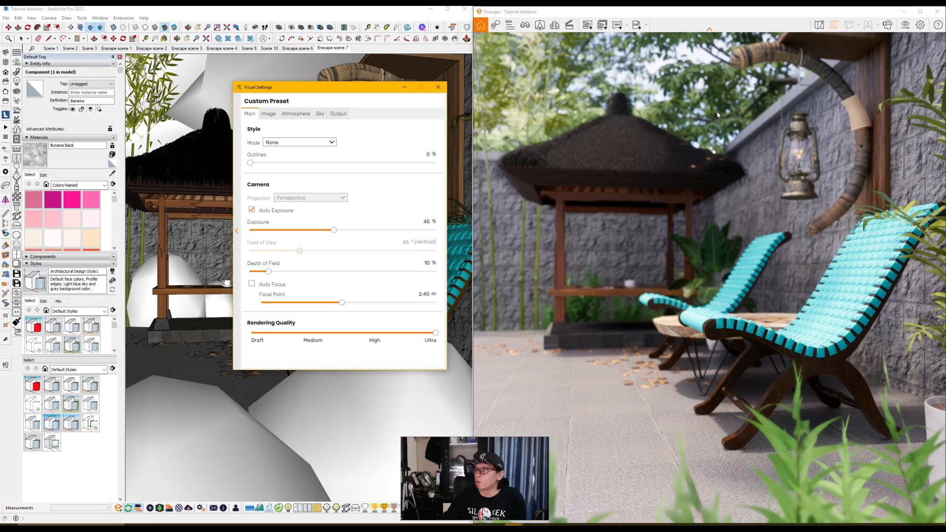
left_click(427, 263)
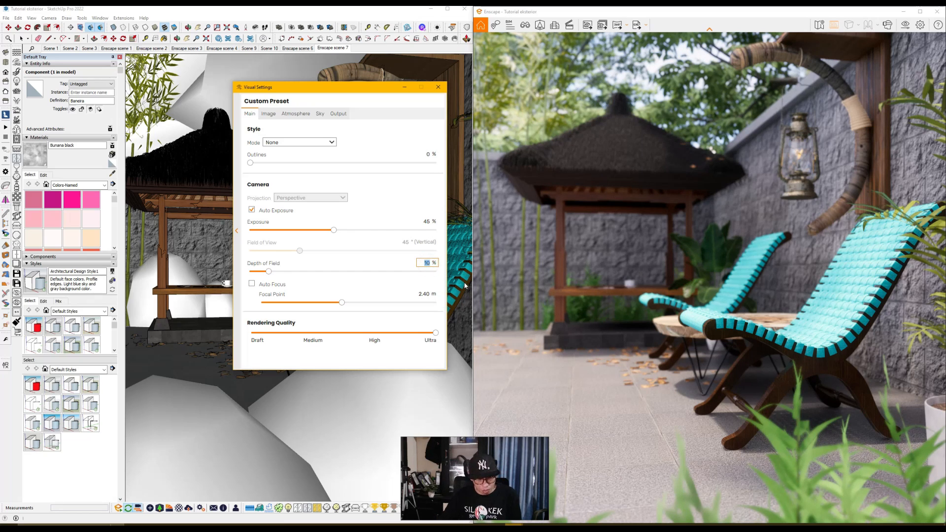
type("5")
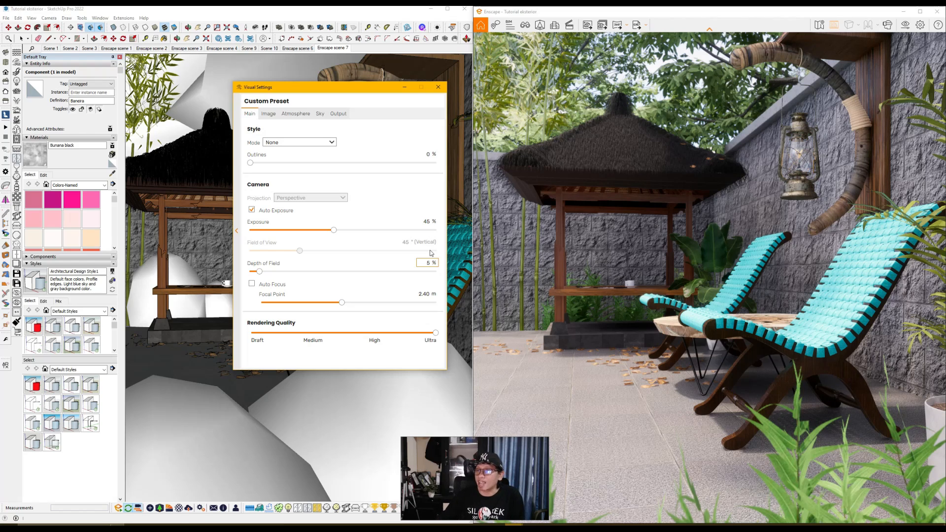
left_click(342, 303)
left_click_drag(343, 303, 347, 306)
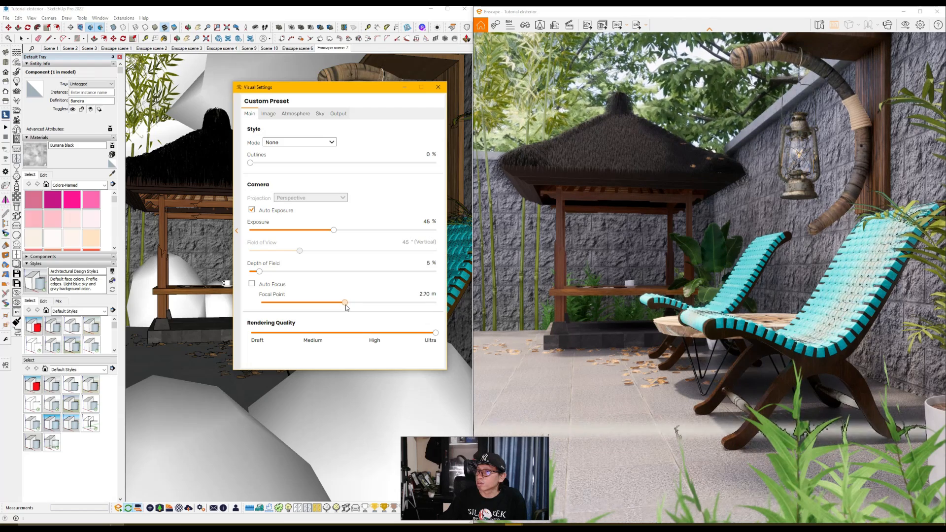
left_click_drag(346, 305, 343, 305)
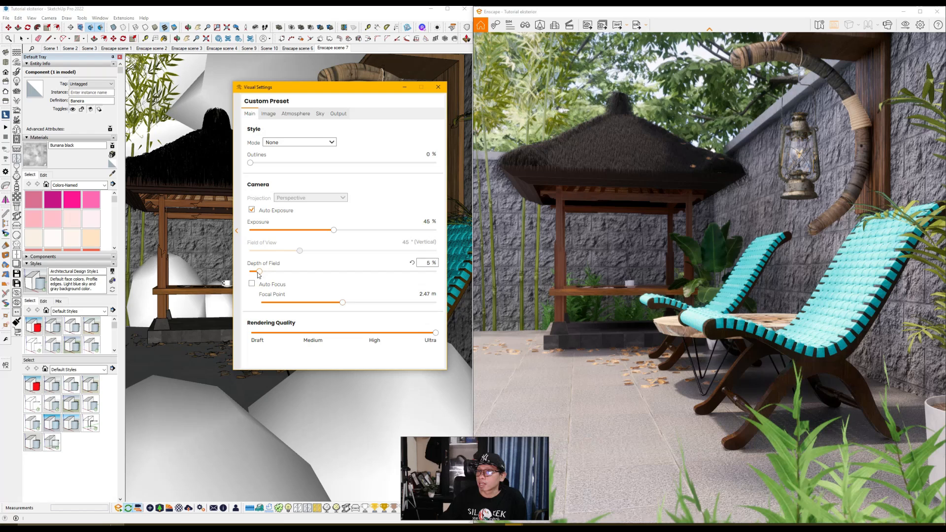
Step: Set the camera's depth of field to 8 % and close the visual settings
left_click_drag(259, 272, 265, 276)
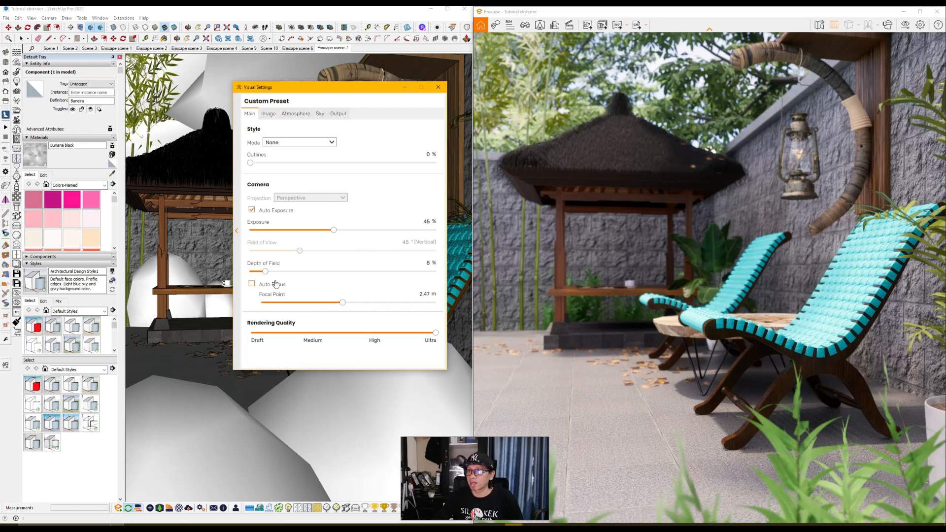
left_click_drag(266, 272, 264, 272)
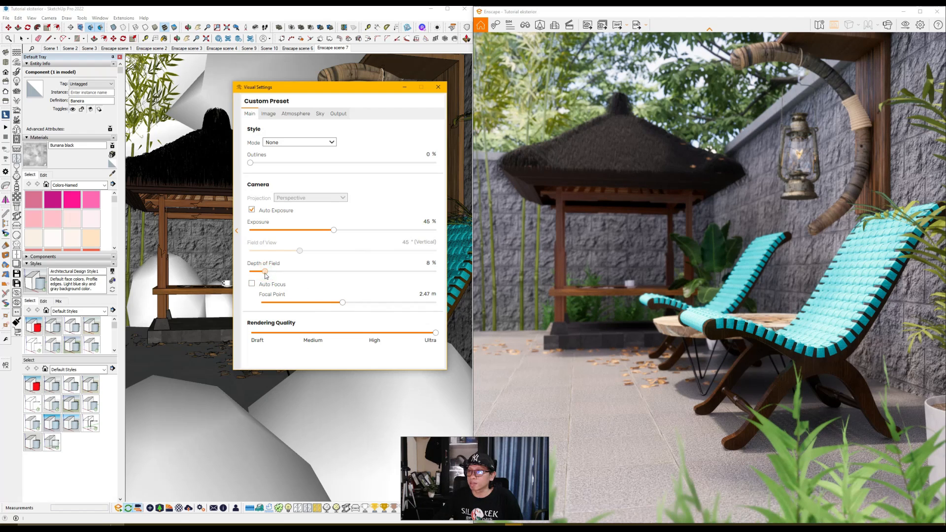
left_click(438, 87)
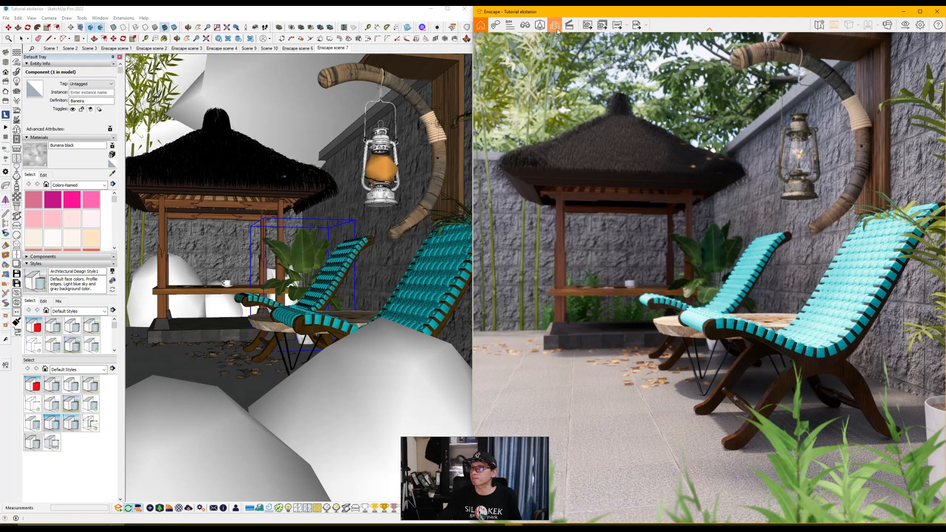
Step: Save an Enscape screenshot of the gazebo view as a JPEG image under the proposed file name
left_click(587, 26)
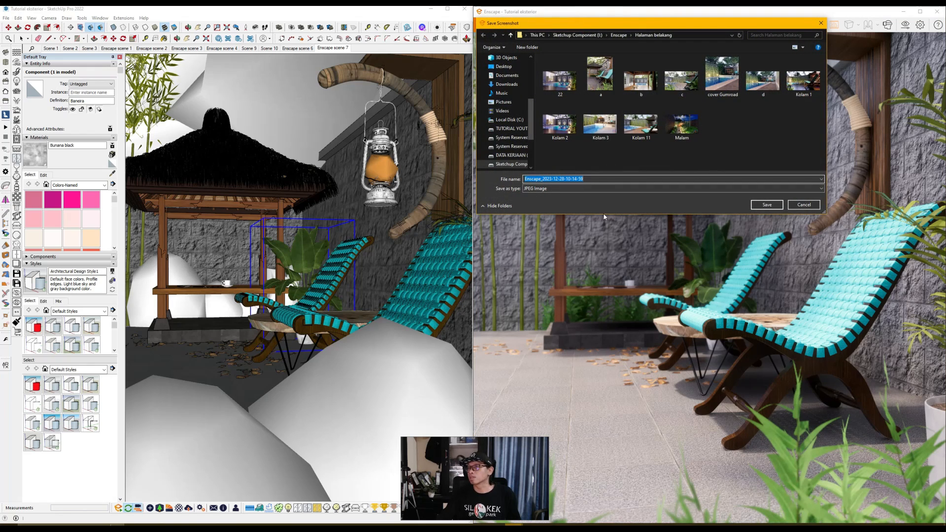
scroll(505, 140, "down", 2)
left_click(515, 131)
left_click(766, 205)
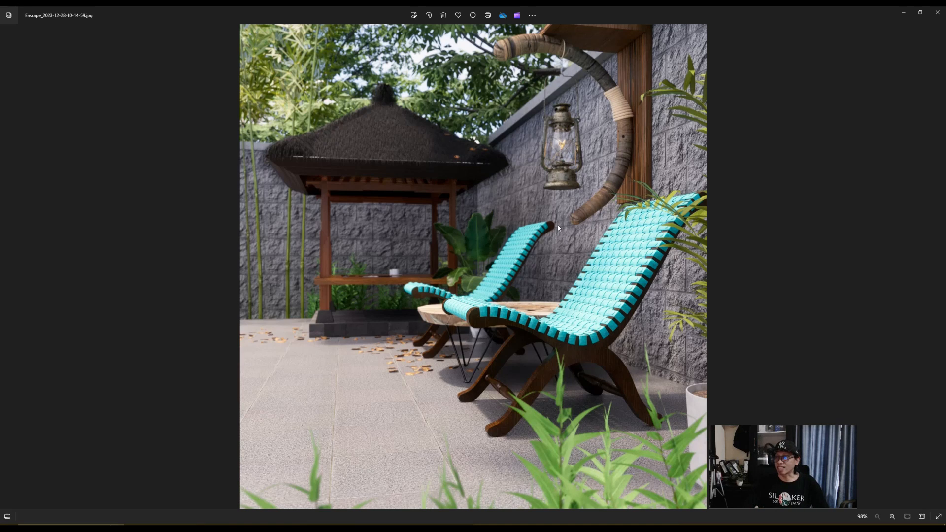
Step: Examine the saved render up close in the image viewer, checking the gazebo roof, lantern, chairs and foreground plants
scroll(552, 209, "up", 6)
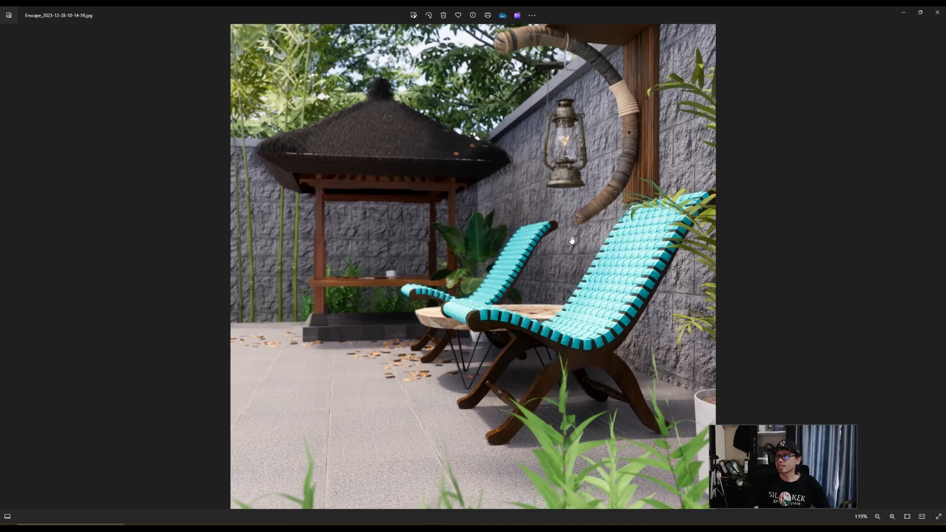
scroll(563, 354, "down", 5)
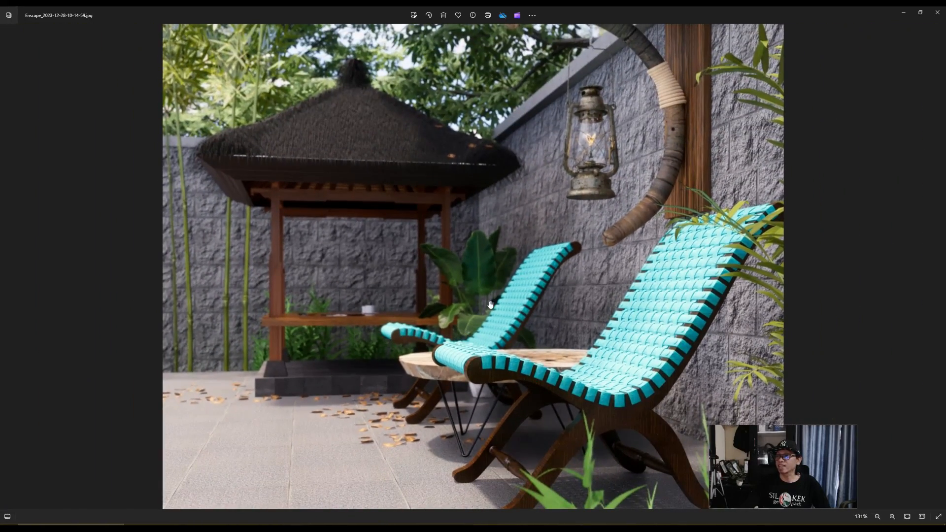
scroll(465, 128, "up", 3)
scroll(375, 168, "up", 2)
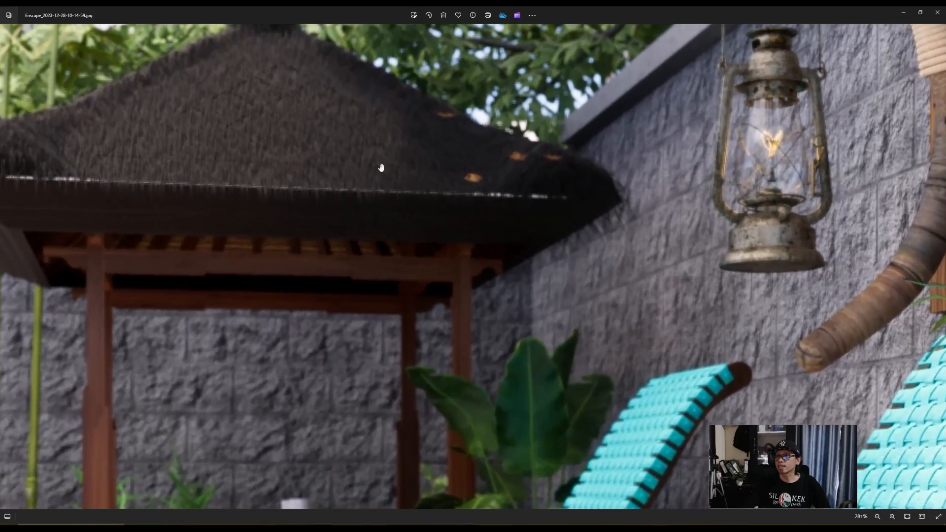
left_click_drag(397, 165, 381, 137)
scroll(381, 137, "down", 5)
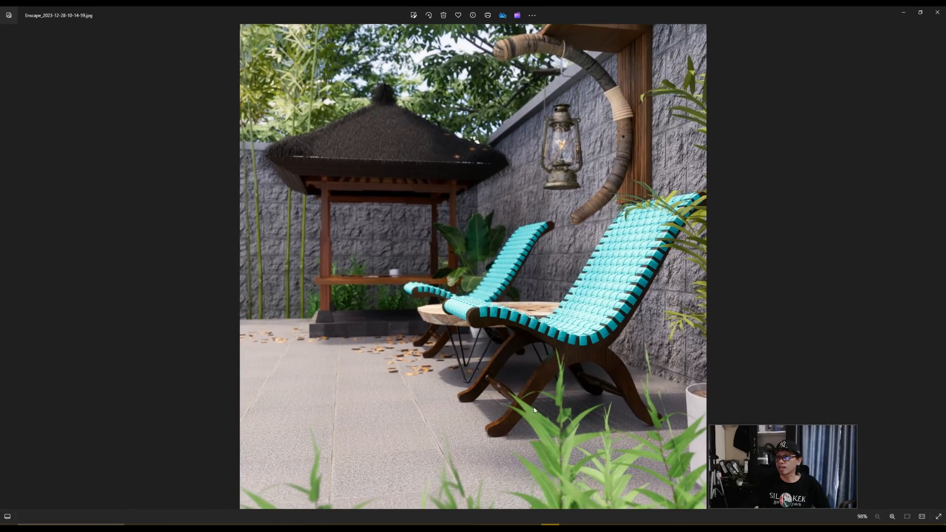
scroll(571, 473, "up", 3)
scroll(505, 450, "down", 3)
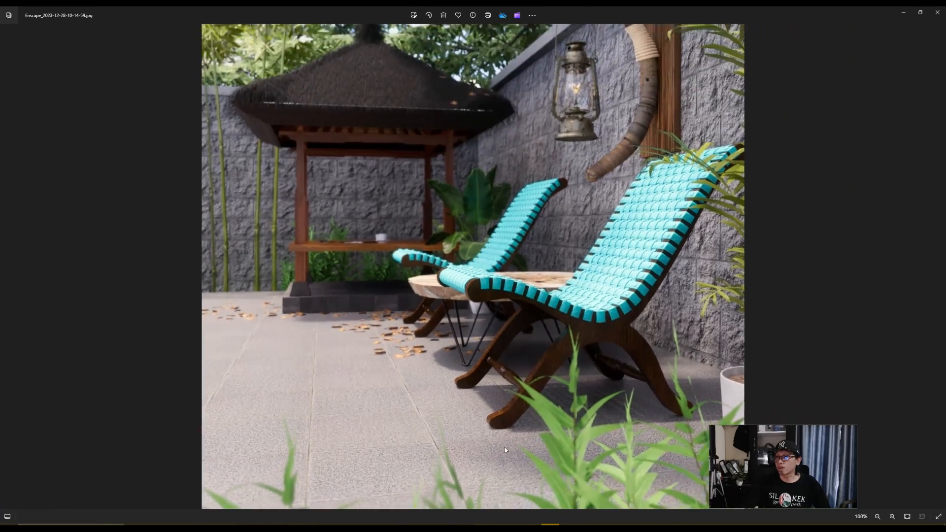
scroll(504, 450, "down", 1)
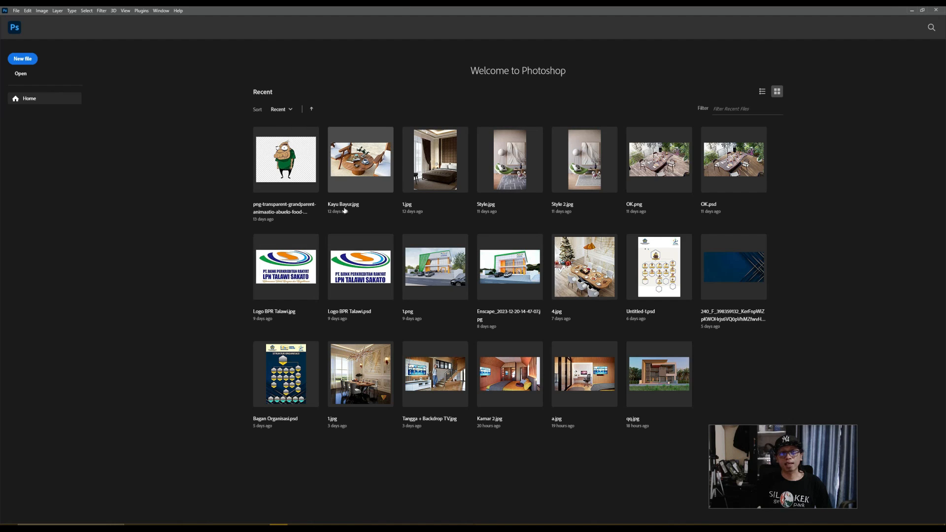
left_click_drag(1, 215, 185, 236)
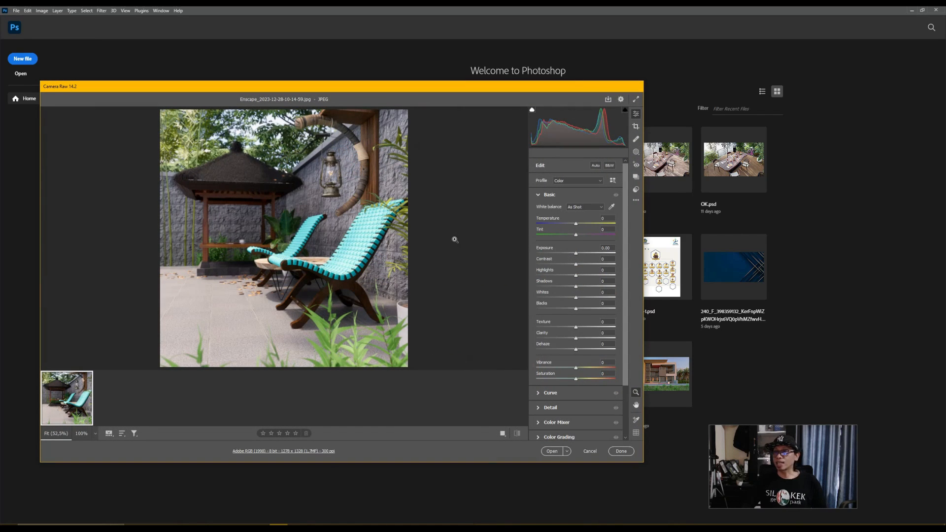
left_click(621, 450)
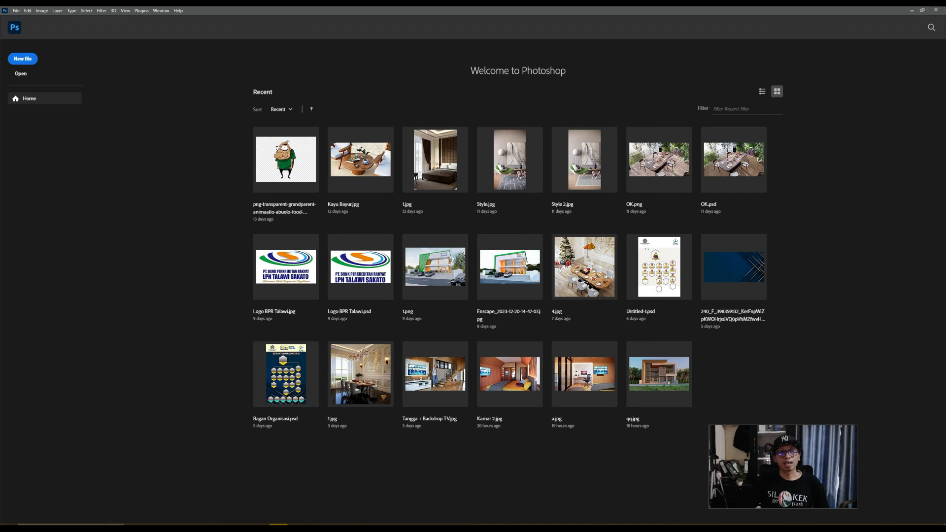
left_click_drag(1, 256, 206, 254)
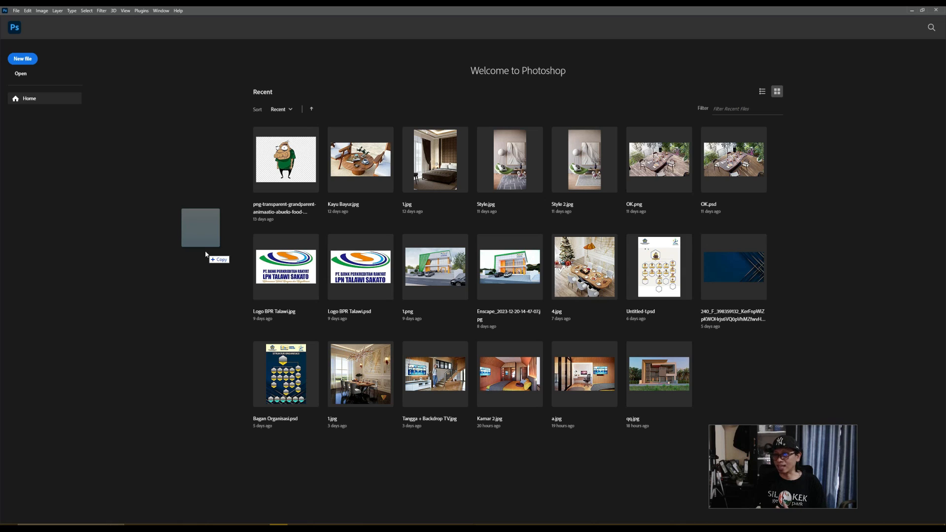
mouse_move(206, 254)
left_mouse_down()
mouse_move(78, 266)
mouse_move(208, 251)
mouse_move(199, 270)
left_mouse_up()
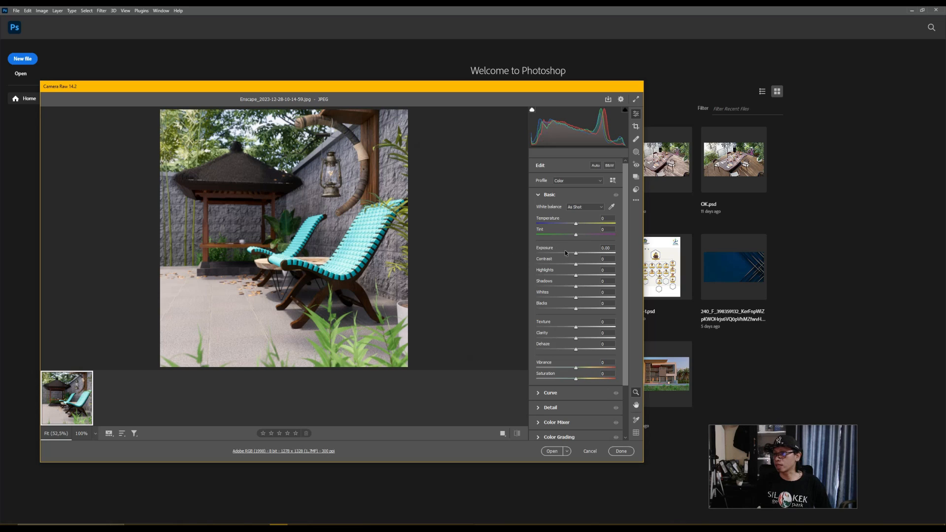
Step: Compare the Auto and As Shot white balance on the render and set the white balance to Auto
left_click(602, 209)
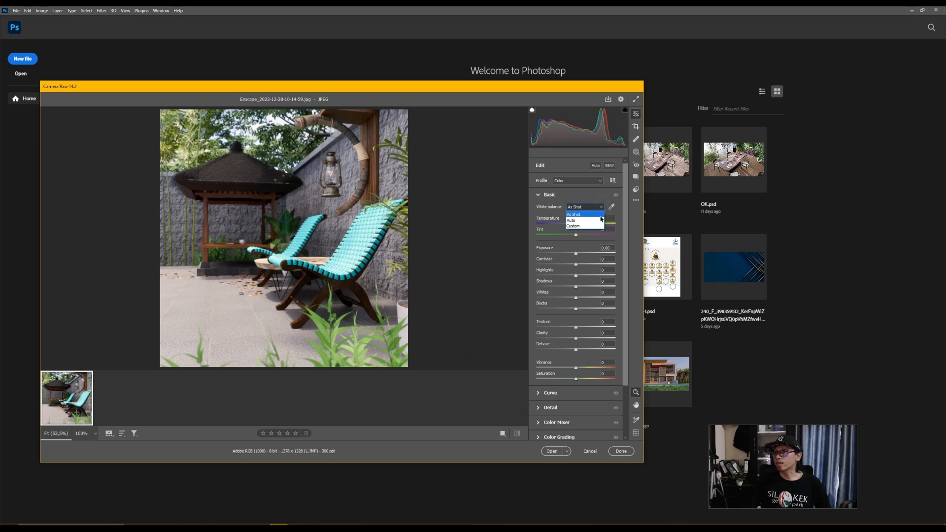
left_click(601, 207)
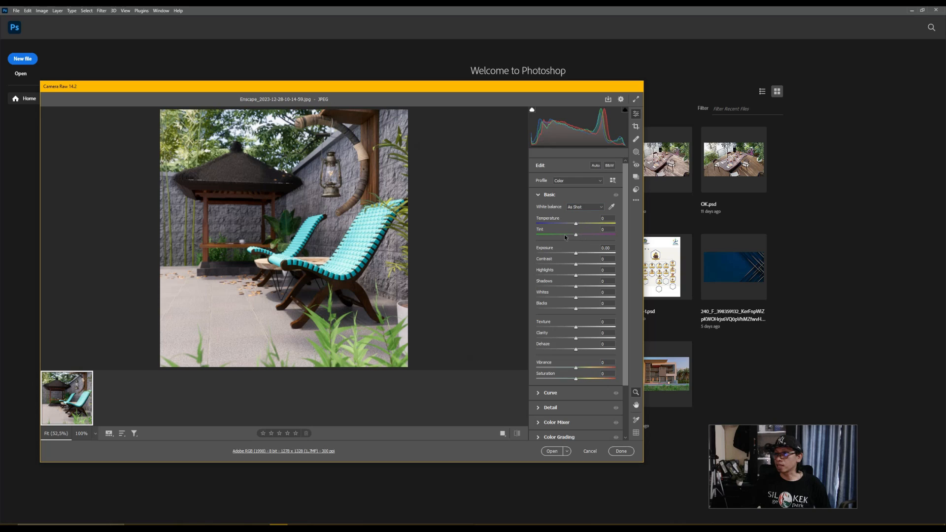
left_click(601, 209)
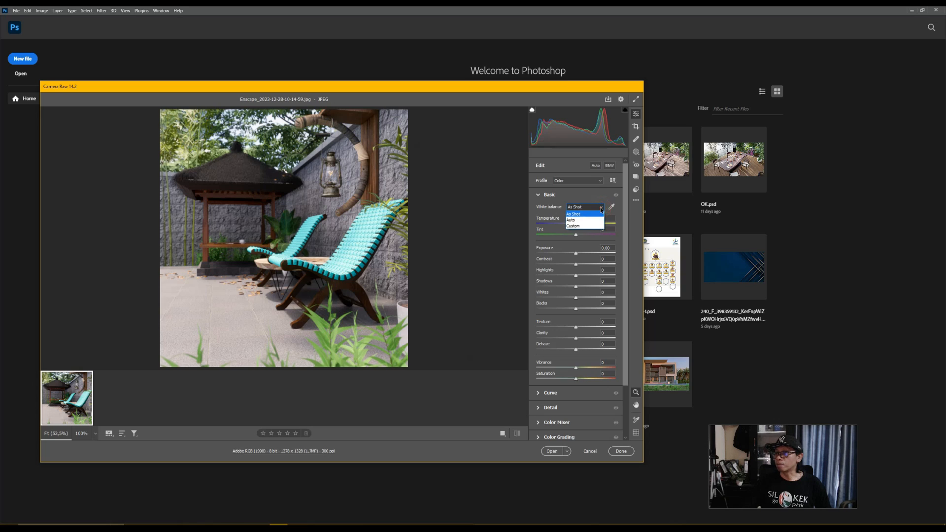
left_click(581, 223)
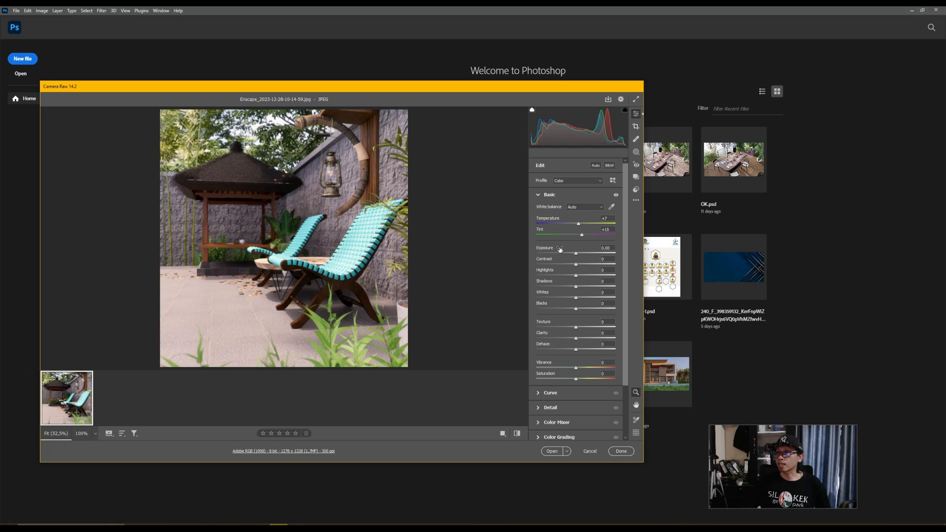
left_click(592, 206)
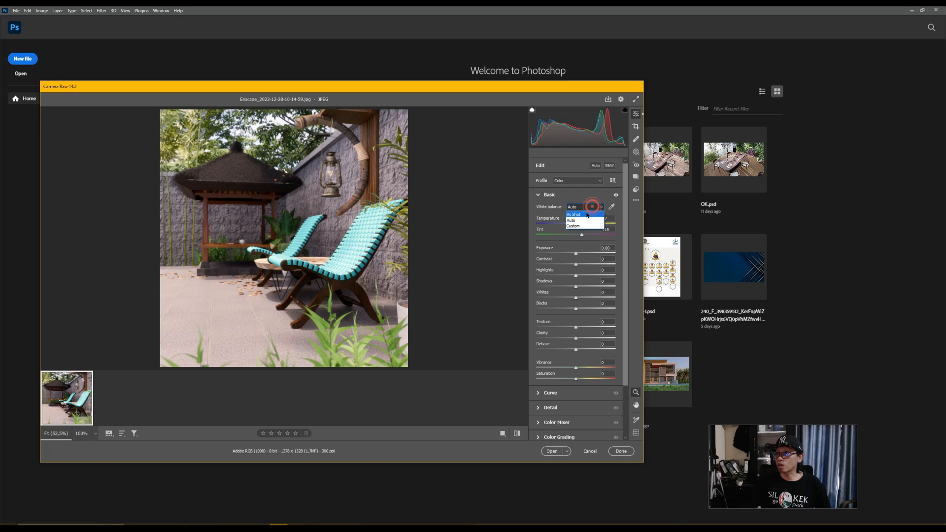
left_click(587, 215)
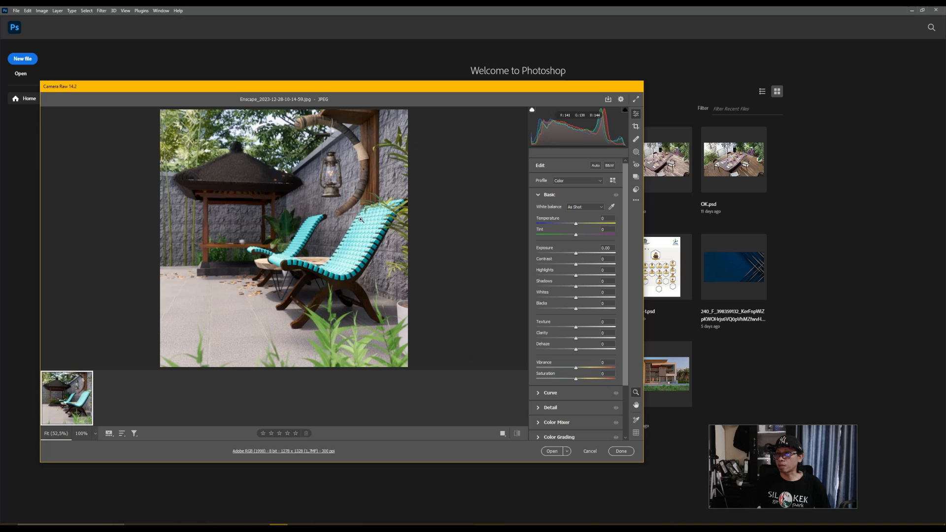
left_click(587, 207)
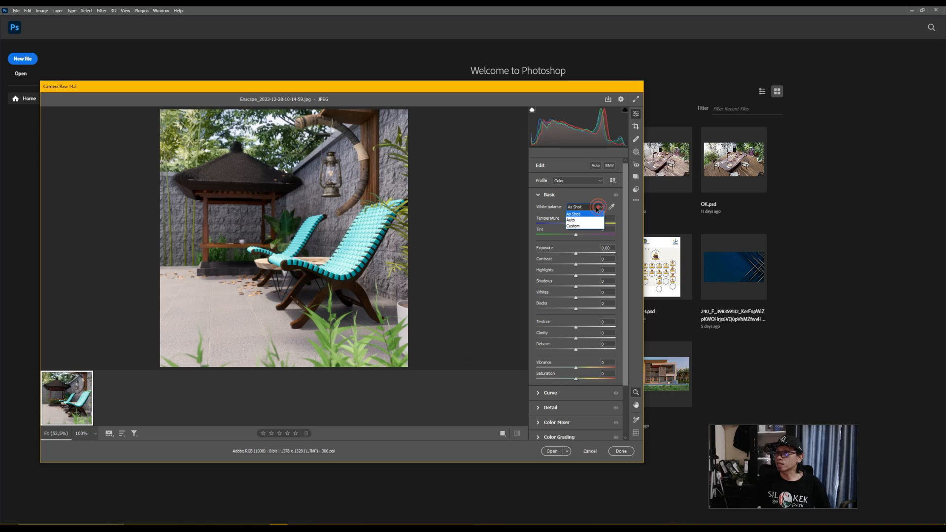
left_click(572, 221)
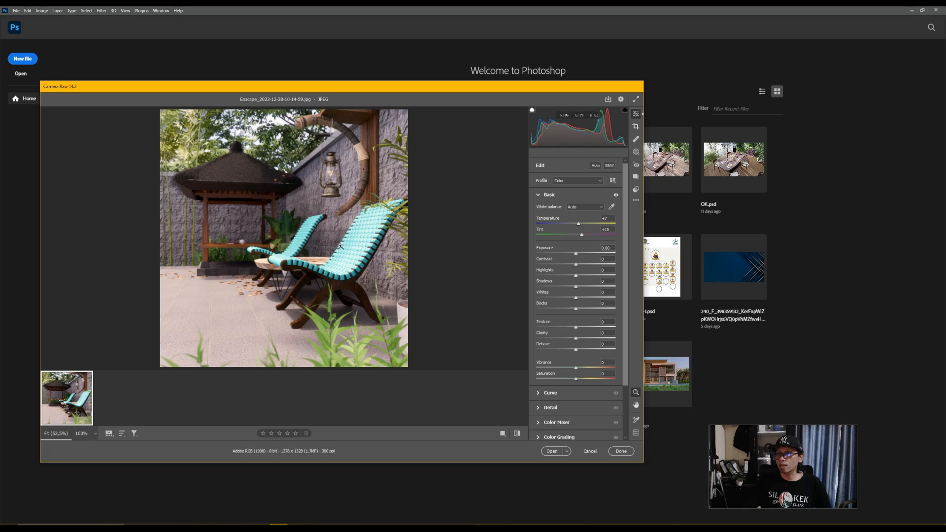
Step: Reduce the render's tint to +4 and raise its highlights to about +22
left_click(581, 236)
left_click_drag(579, 238, 578, 239)
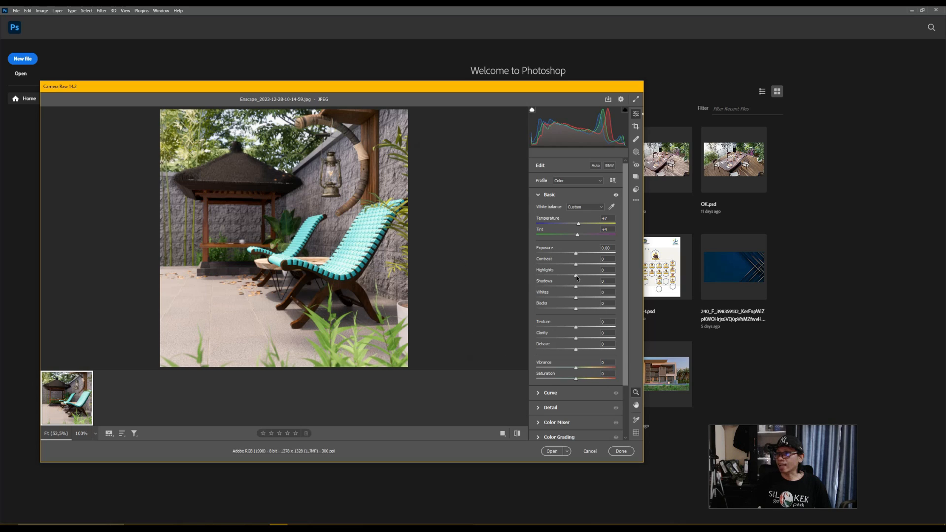
left_click_drag(576, 277, 583, 282)
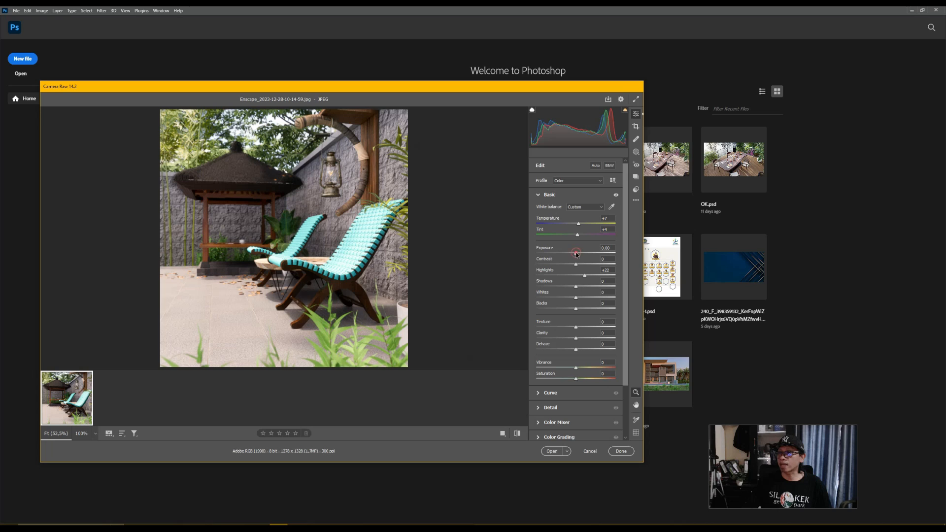
Step: Raise the render's texture to about +25, trying the +100 extreme on the way
mouse_move(577, 255)
left_mouse_down()
mouse_move(584, 254)
mouse_move(577, 264)
left_mouse_up()
left_click_drag(577, 329, 644, 340)
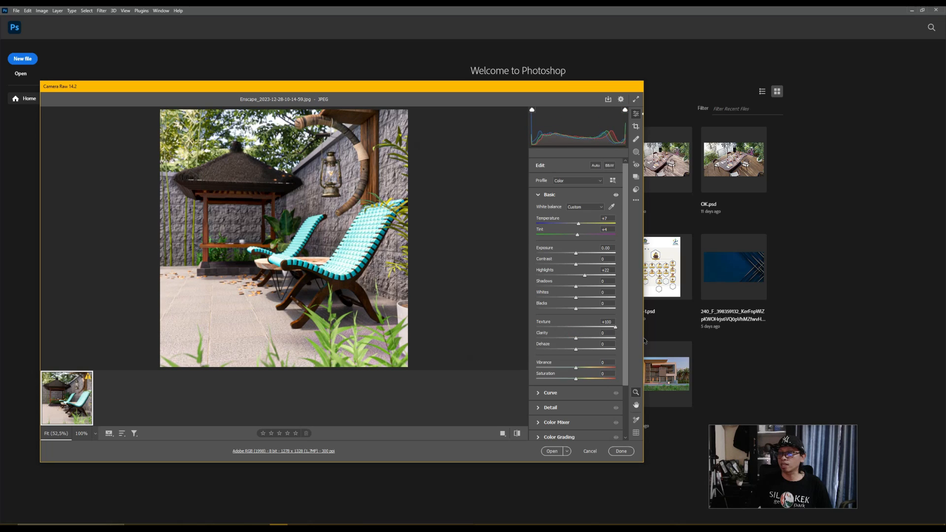
left_click_drag(644, 340, 587, 334)
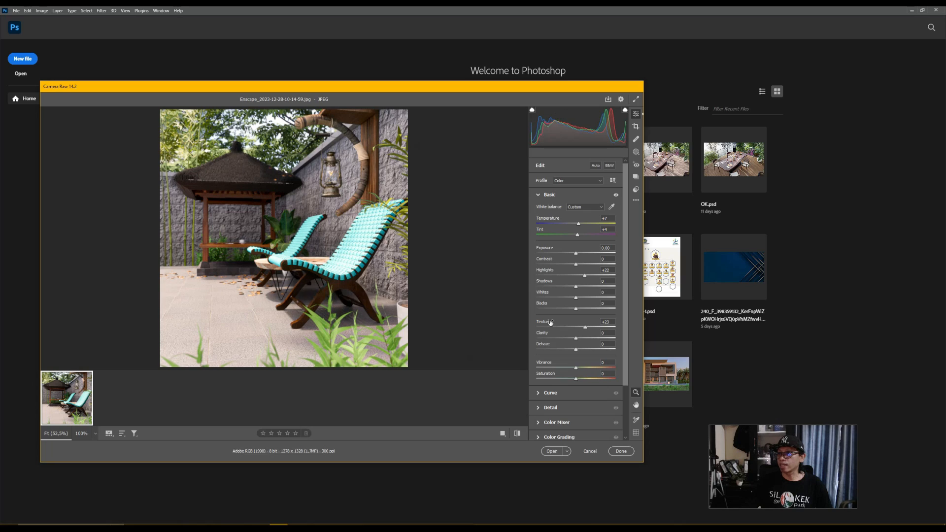
left_click(586, 328)
Step: Set the render's dehaze to about +10 and open the adjusted image from Camera Raw as a normal Photoshop document
left_click_drag(576, 351, 581, 355)
left_click(552, 451)
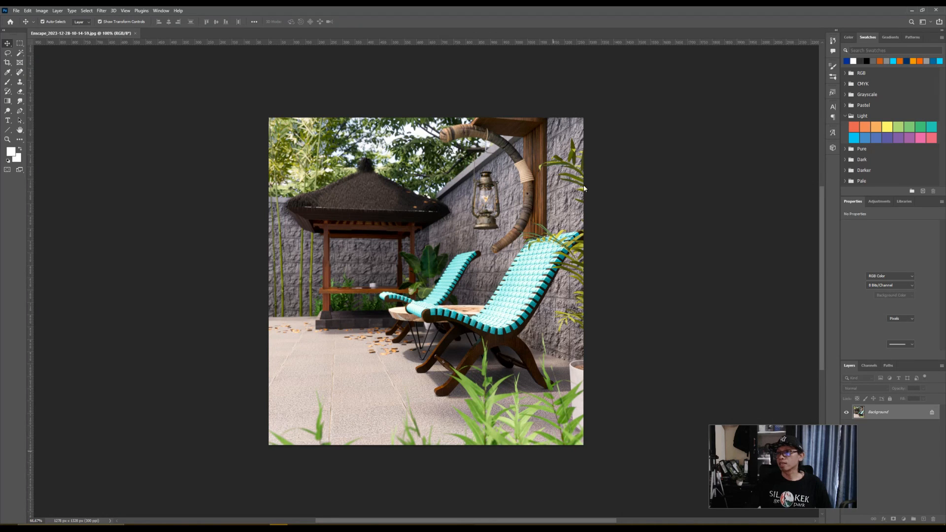
Step: Apply the Auto Tone, Auto Contrast and Auto Color corrections to the gazebo render
key("ctrl+plus")
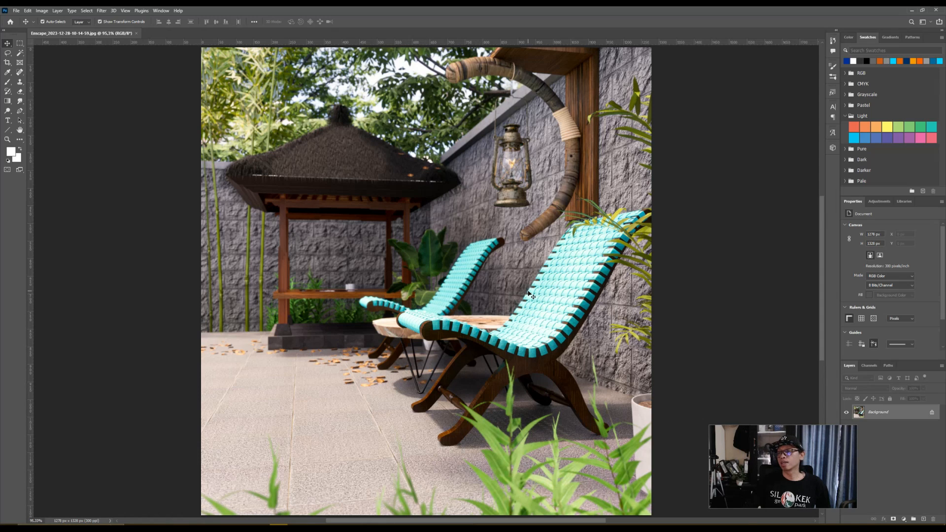
left_click(42, 11)
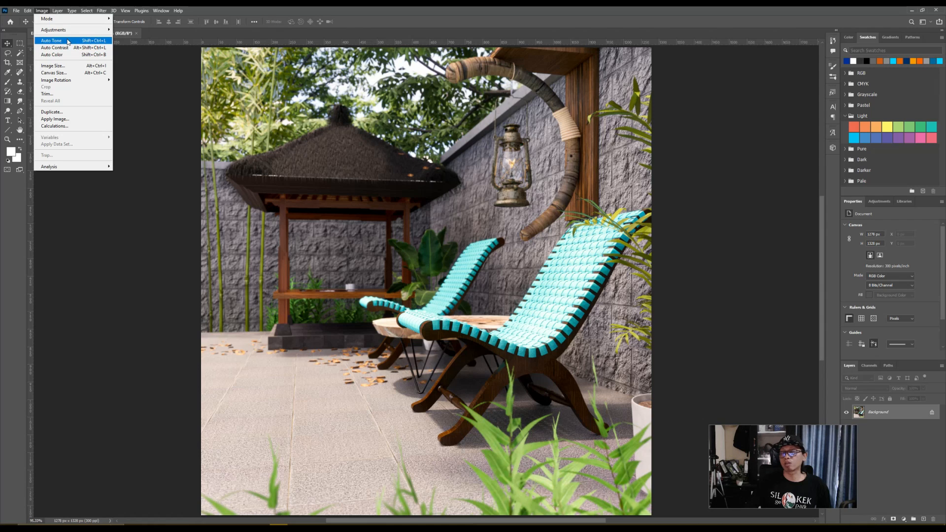
left_click(68, 41)
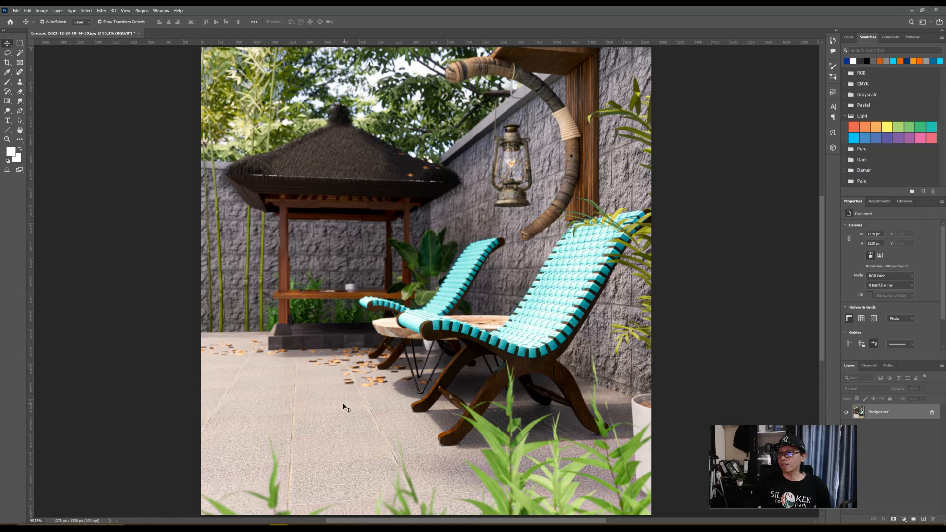
left_click(42, 11)
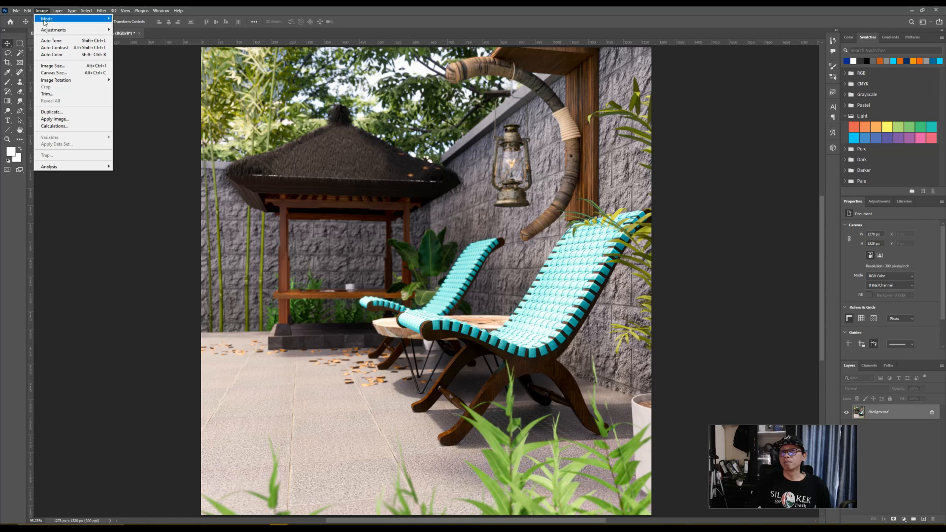
left_click(53, 48)
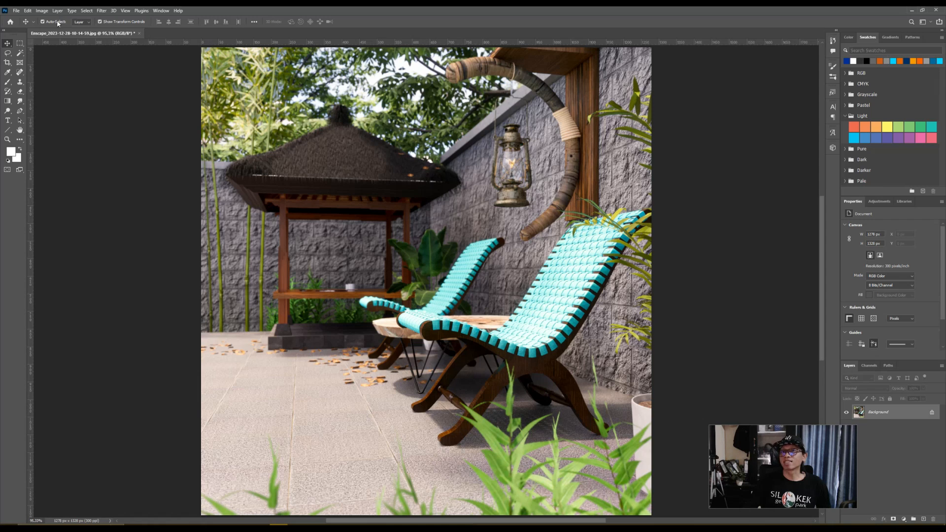
left_click(42, 11)
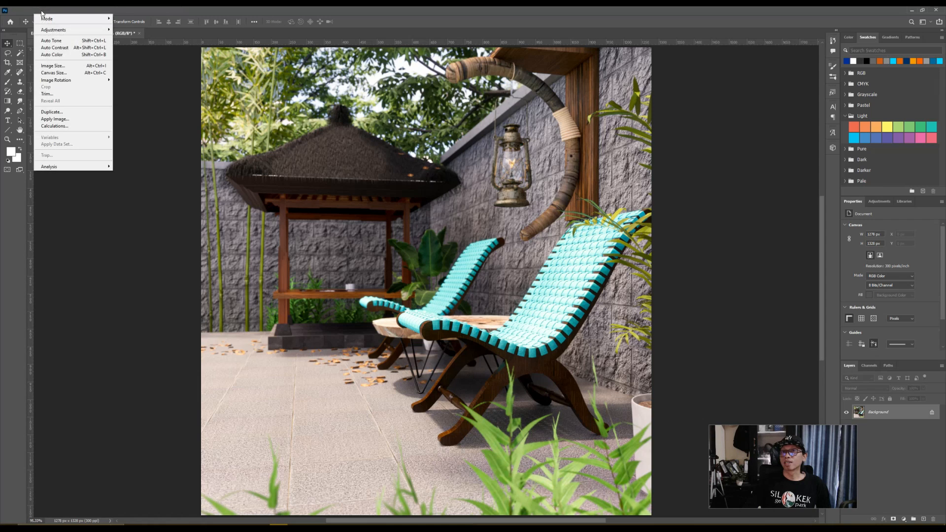
left_click(51, 55)
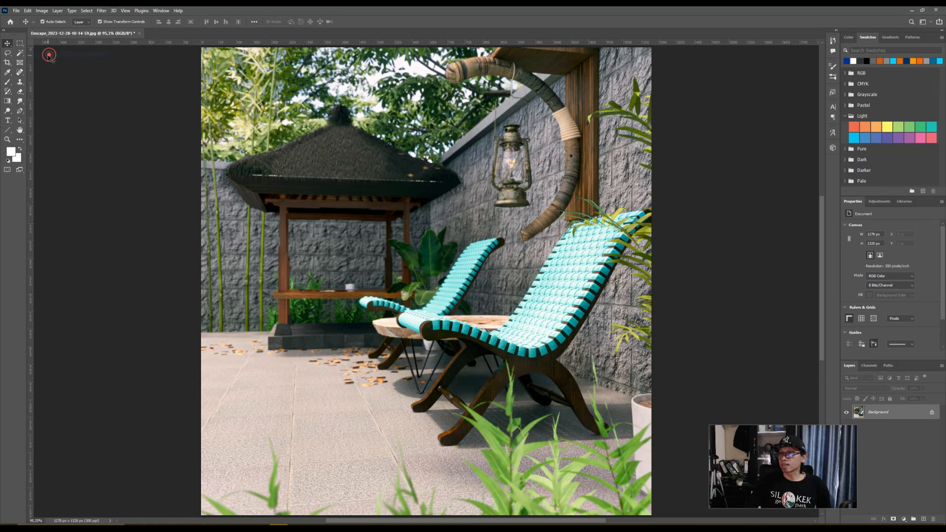